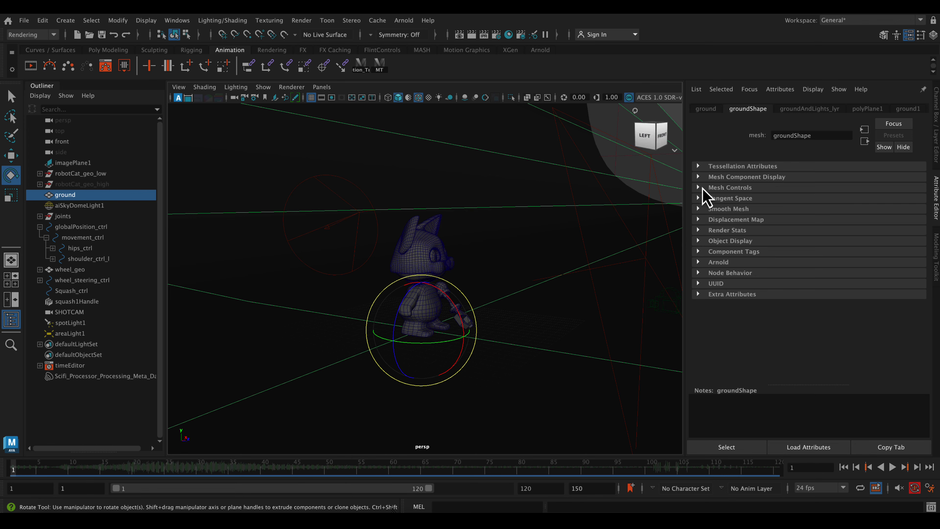
# Step: Inspect the attributes of aiSkyDomeLight1 and spotLight1, and light the viewport with all scene lights
pyautogui.keyDown('alt'); pyautogui.moveTo(560, 285); pyautogui.dragTo(487, 96, button='right'); pyautogui.keyUp('alt')
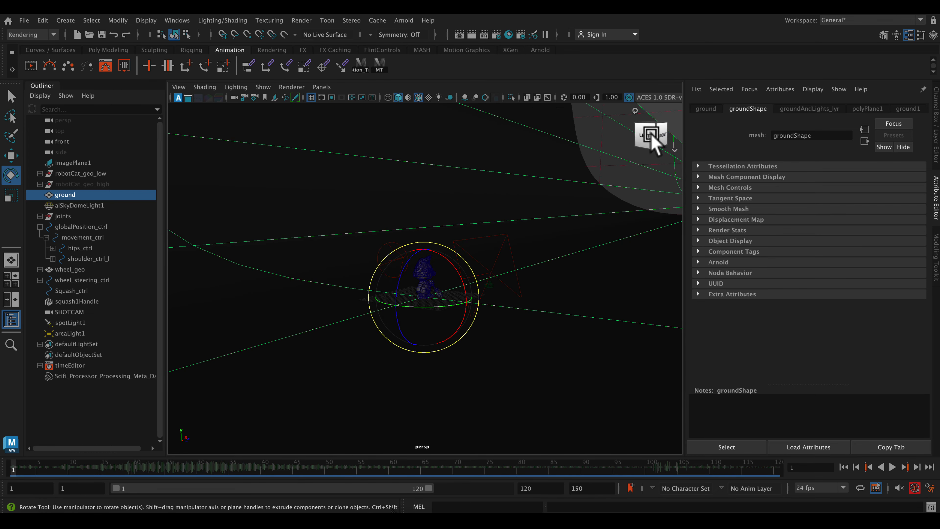
pyautogui.keyDown('alt'); pyautogui.moveTo(539, 300); pyautogui.dragTo(426, 122); pyautogui.keyUp('alt')
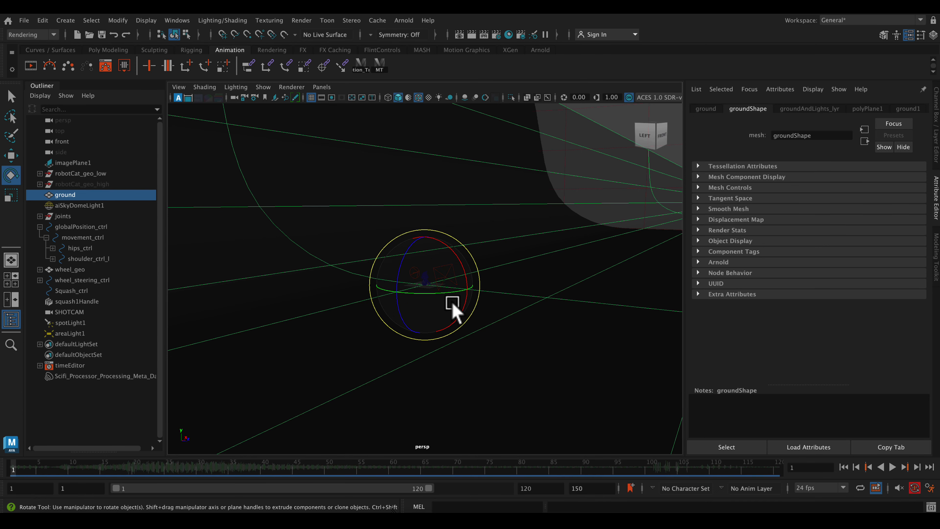
pyautogui.keyDown('alt'); pyautogui.moveTo(444, 294); pyautogui.dragTo(826, 437, button='right'); pyautogui.keyUp('alt')
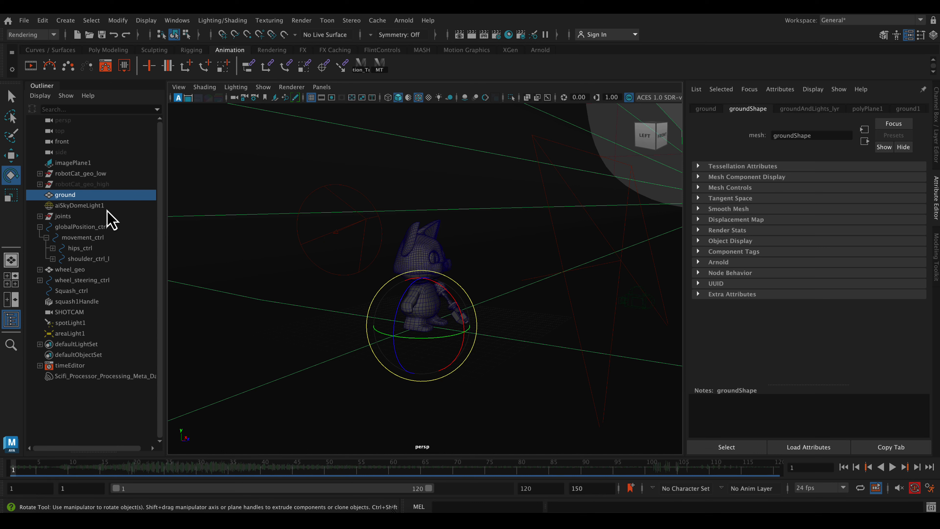
pyautogui.click(97, 206)
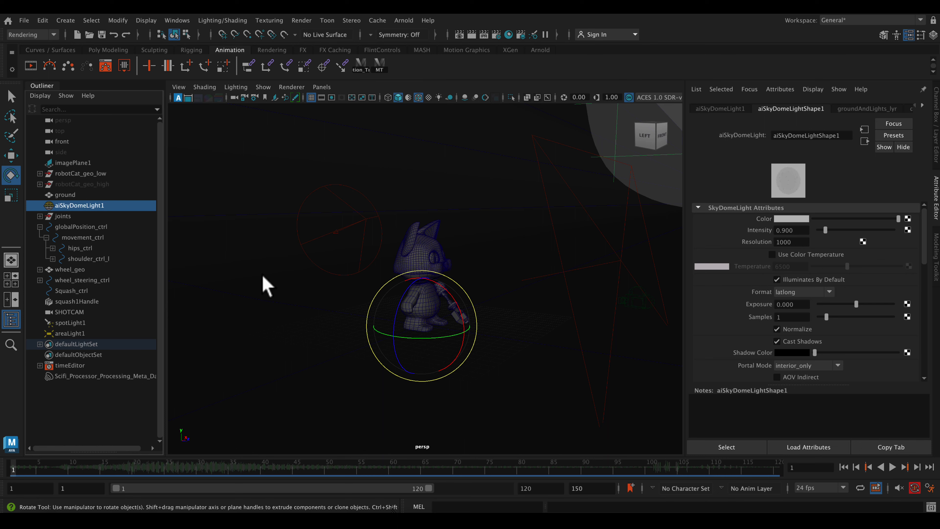
pyautogui.click(79, 323)
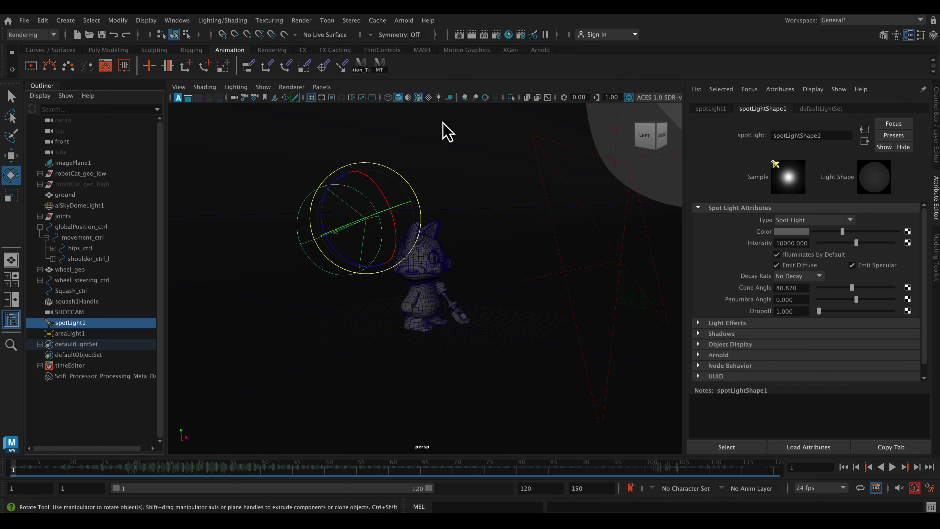
pyautogui.click(438, 97)
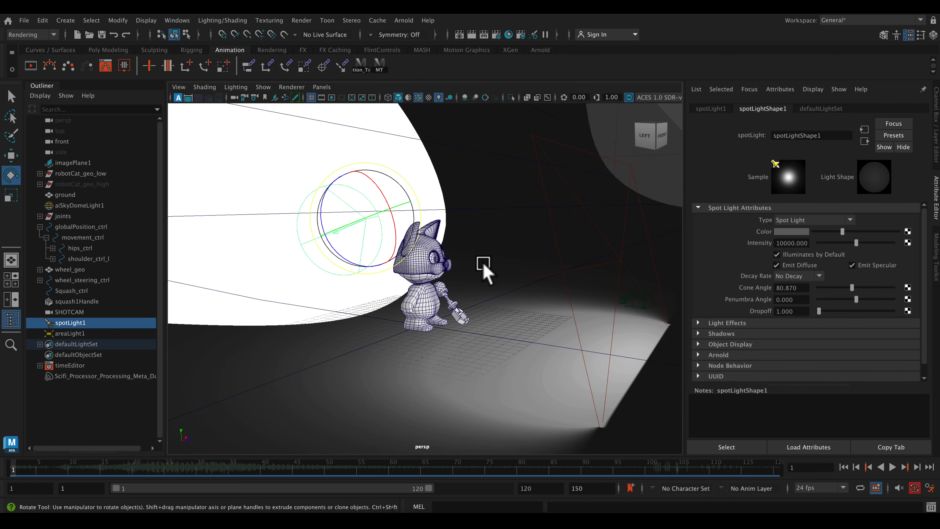
pyautogui.keyDown('alt'); pyautogui.moveTo(482, 269); pyautogui.dragTo(450, 257); pyautogui.keyUp('alt')
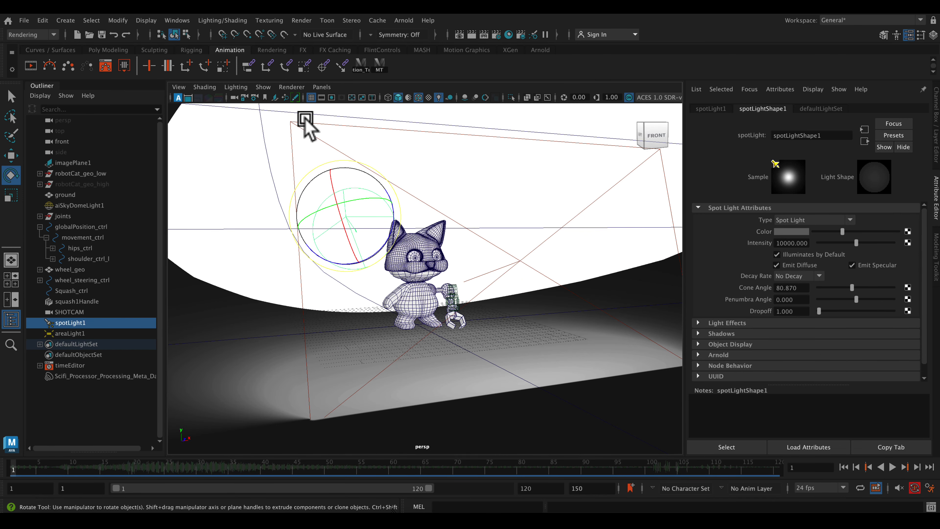
pyautogui.click(66, 20)
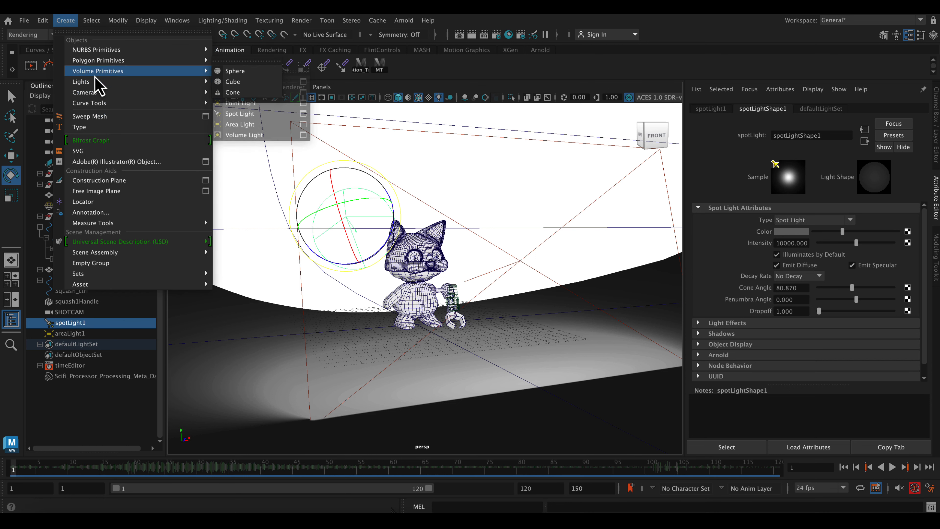
pyautogui.moveTo(94, 82)
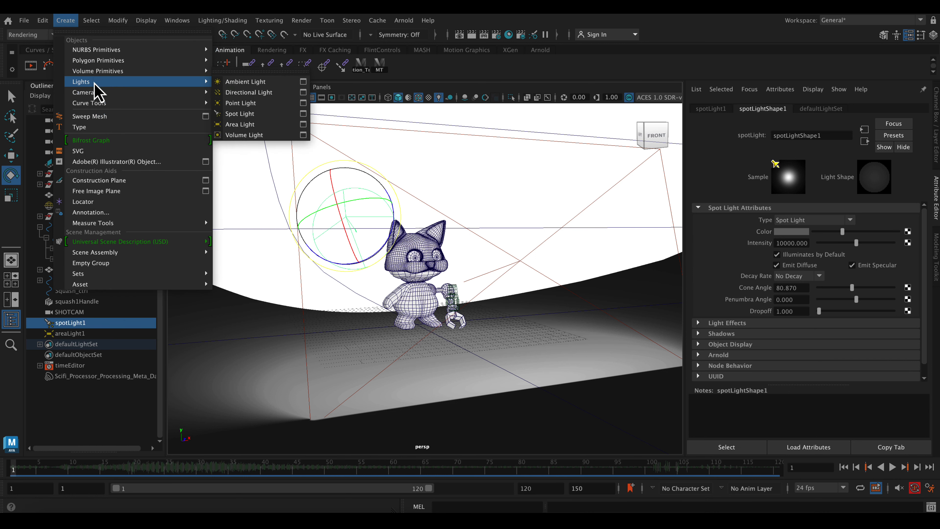
pyautogui.click(593, 254)
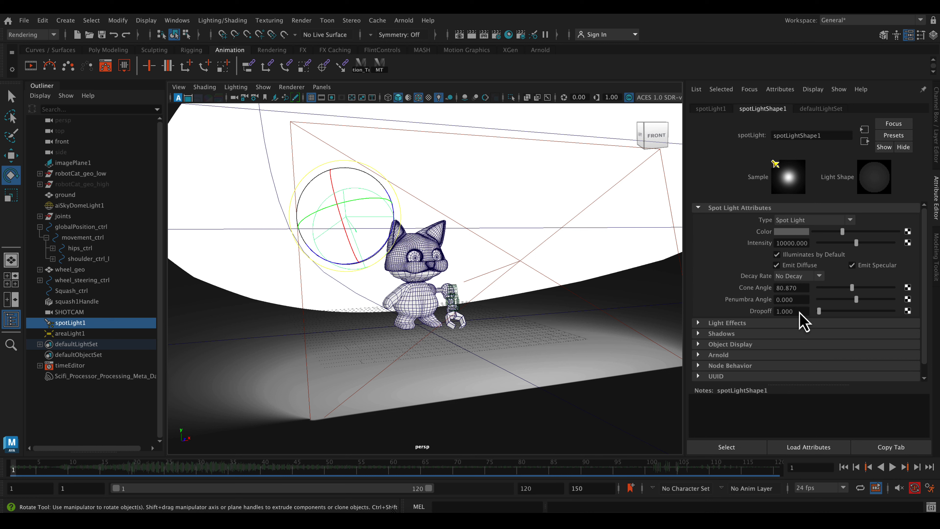
pyautogui.moveTo(800, 313); pyautogui.dragTo(765, 312)
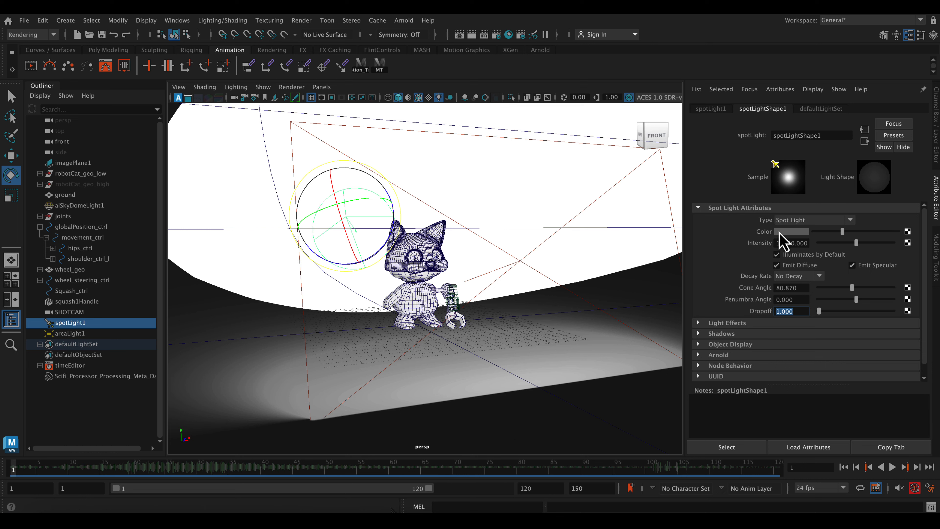
# Step: Select areaLight1 and examine its placement in front of the robot cat
pyautogui.click(123, 335)
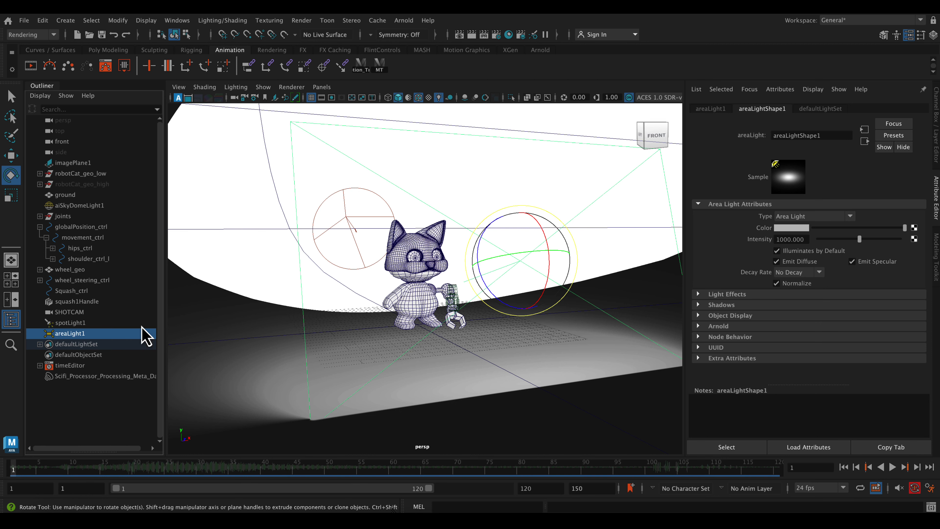
pyautogui.keyDown('alt'); pyautogui.moveTo(278, 400); pyautogui.dragTo(325, 351); pyautogui.keyUp('alt')
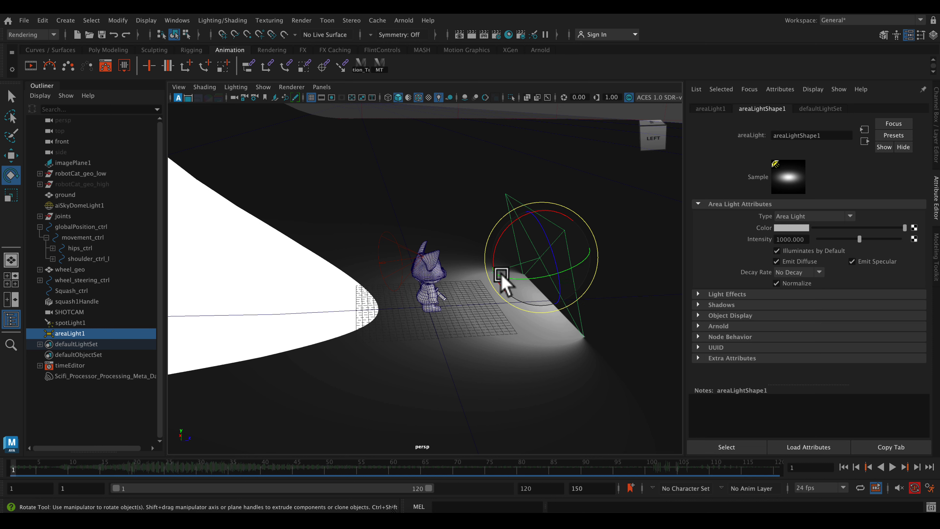
pyautogui.press('q')
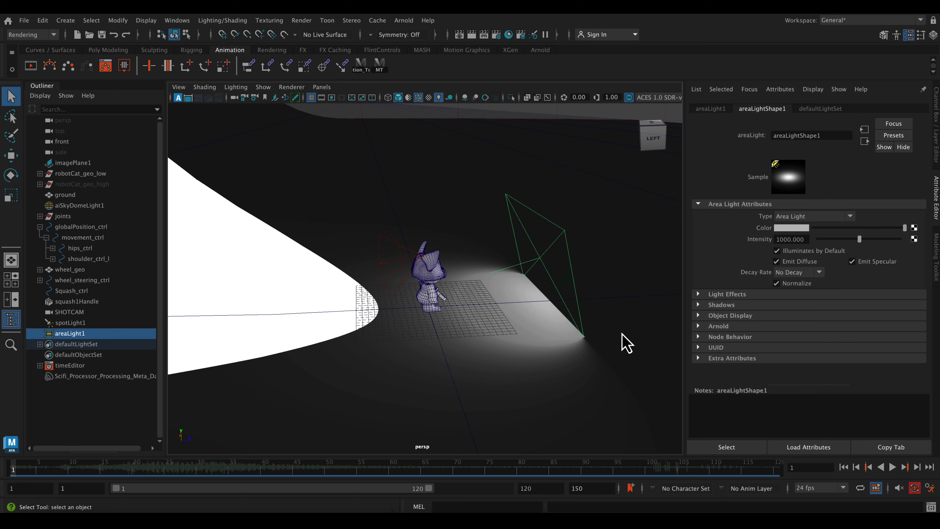
pyautogui.keyDown('alt'); pyautogui.moveTo(618, 346); pyautogui.dragTo(556, 342); pyautogui.keyUp('alt')
pyautogui.keyDown('alt'); pyautogui.moveTo(556, 342); pyautogui.dragTo(586, 403, button='right'); pyautogui.keyUp('alt')
pyautogui.keyDown('alt'); pyautogui.moveTo(556, 434); pyautogui.dragTo(539, 340, button='right'); pyautogui.keyUp('alt')
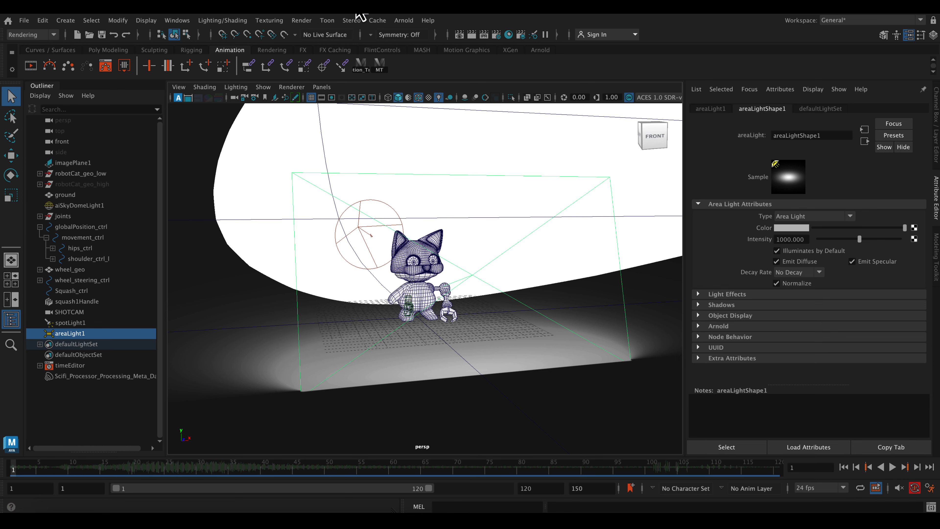
# Step: Look through the SHOTCAM camera, render the current frame with Arnold, and close the render window
pyautogui.click(322, 88)
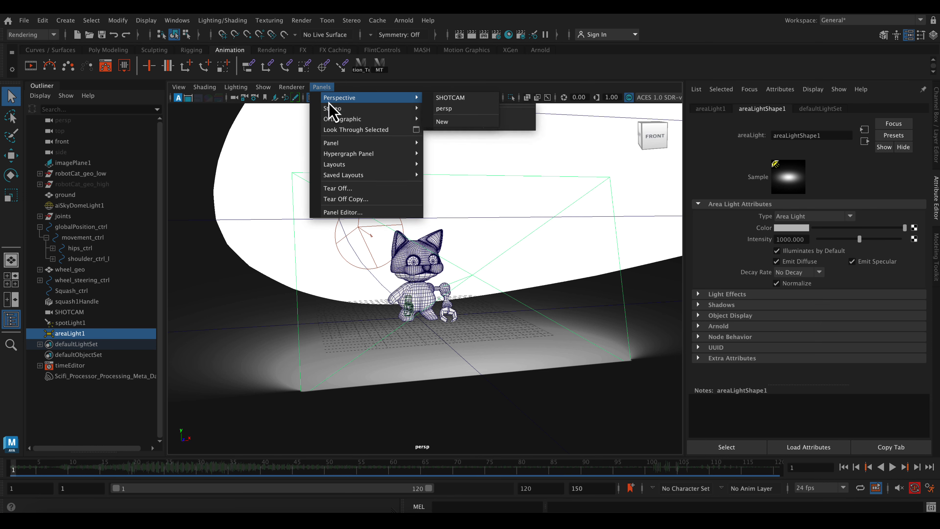
pyautogui.click(477, 98)
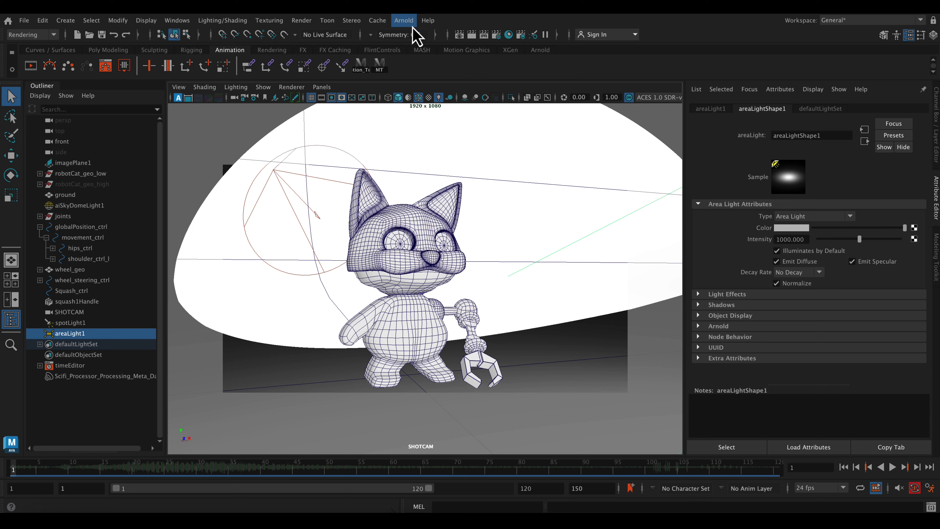
pyautogui.click(484, 36)
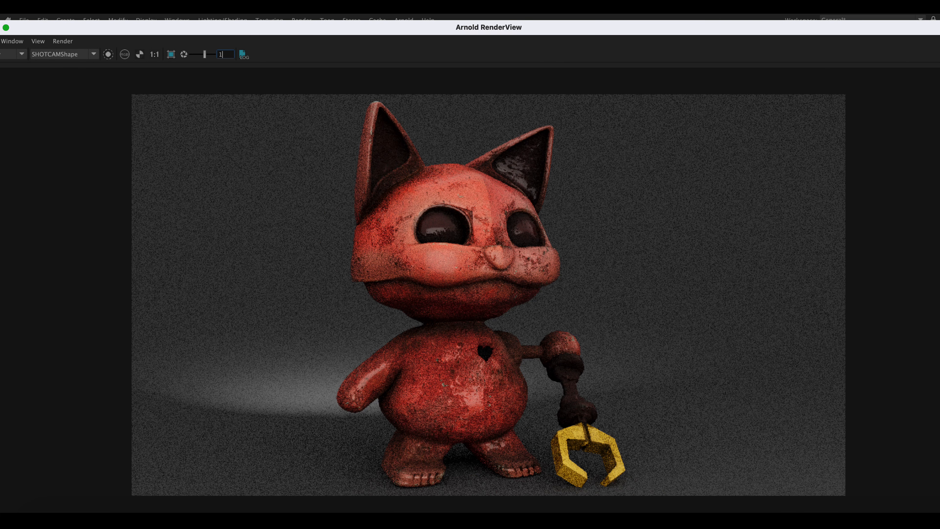
pyautogui.moveTo(28, 27); pyautogui.dragTo(96, 35)
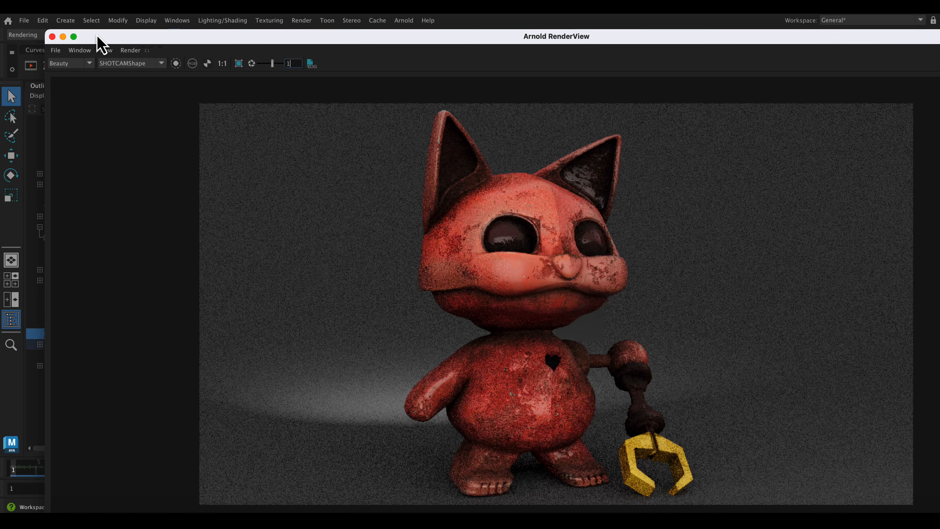
pyautogui.click(51, 36)
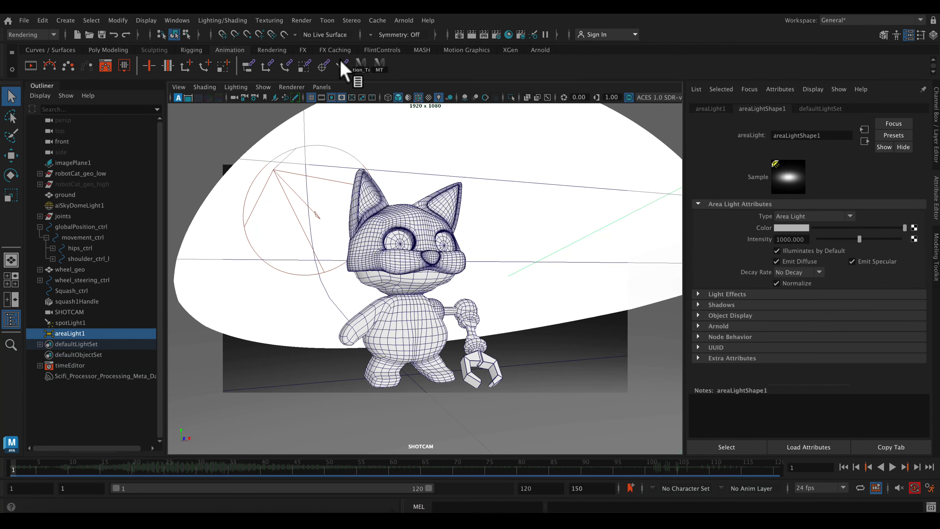
# Step: Open the render settings and choose the name_#.ext format for the frame/animation extension
pyautogui.click(496, 39)
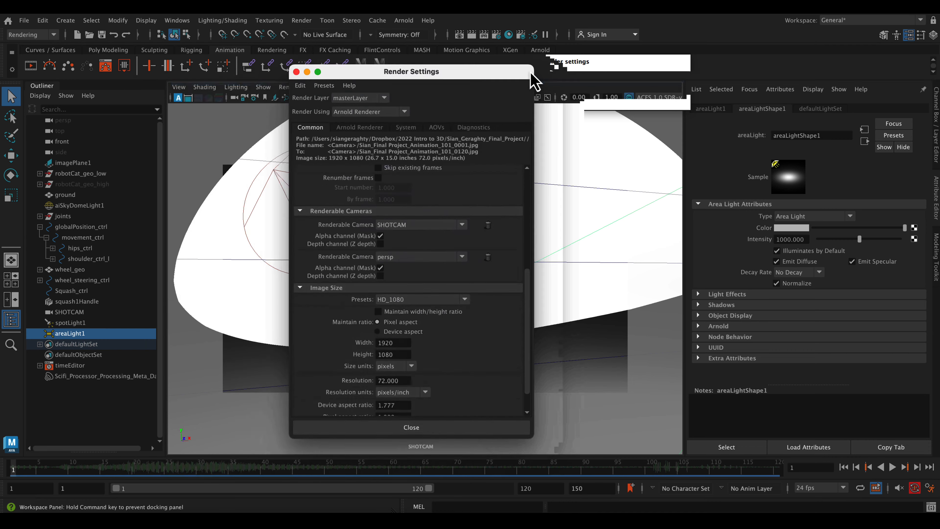
pyautogui.moveTo(531, 73); pyautogui.dragTo(562, 82)
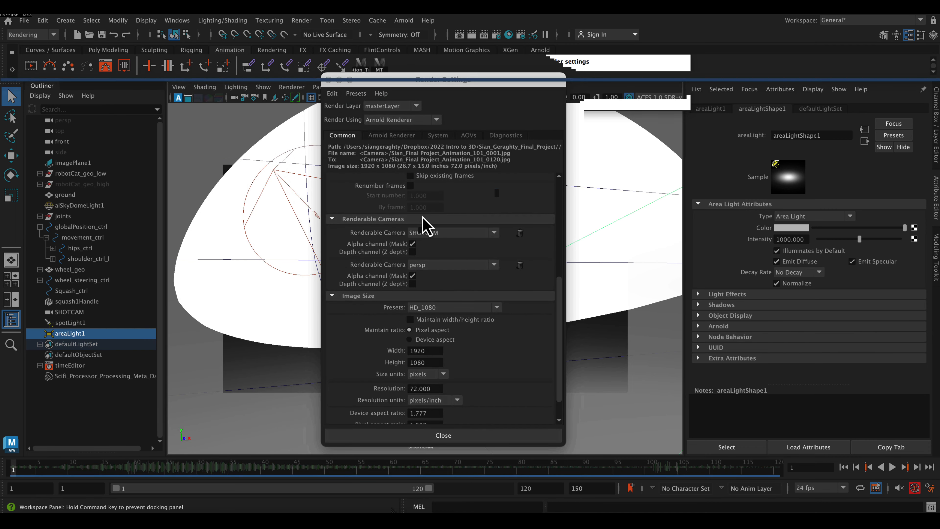
pyautogui.scroll(5, 393, 198)
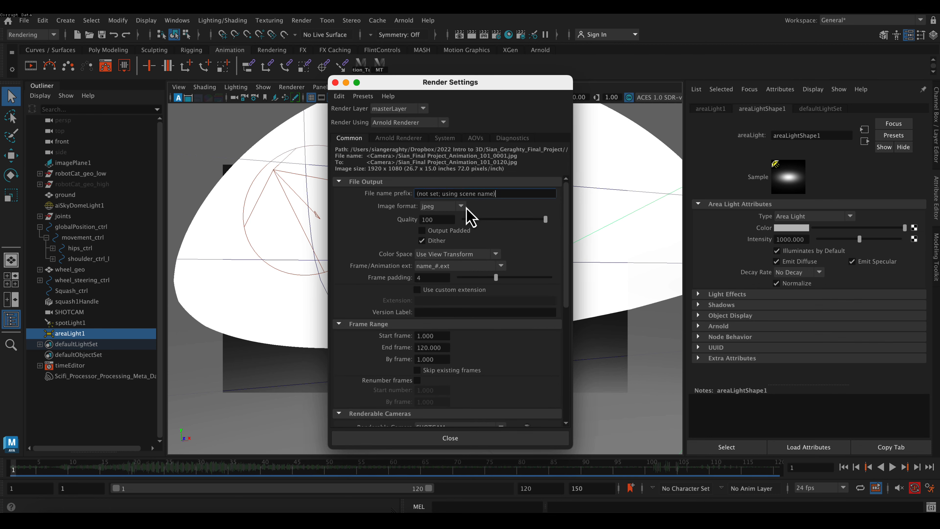
pyautogui.click(502, 267)
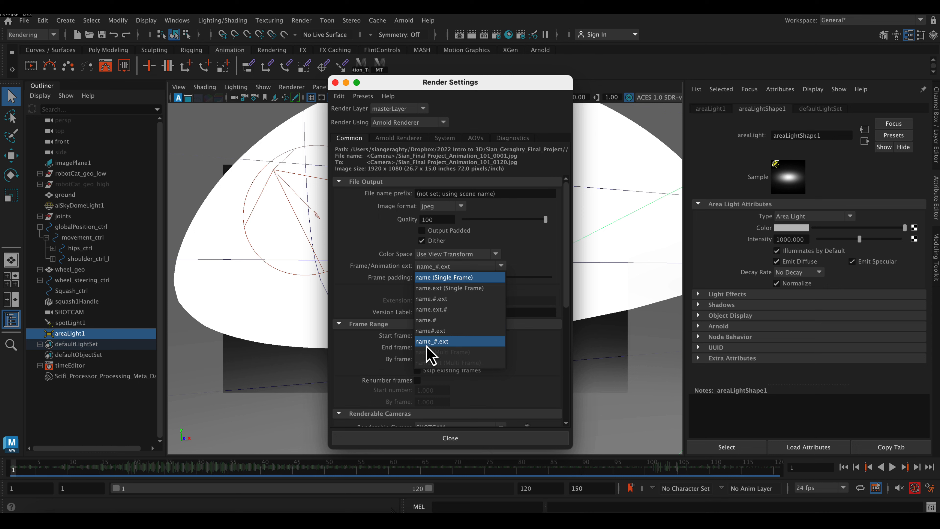
pyautogui.click(457, 342)
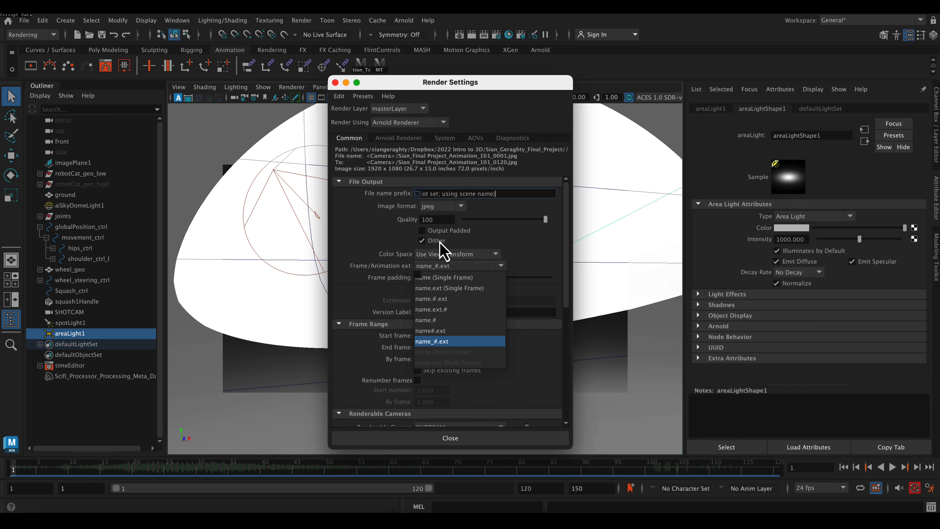
# Step: Enable skipping of existing frames and review the renderable cameras and image size presets
pyautogui.scroll(-3, 441, 252)
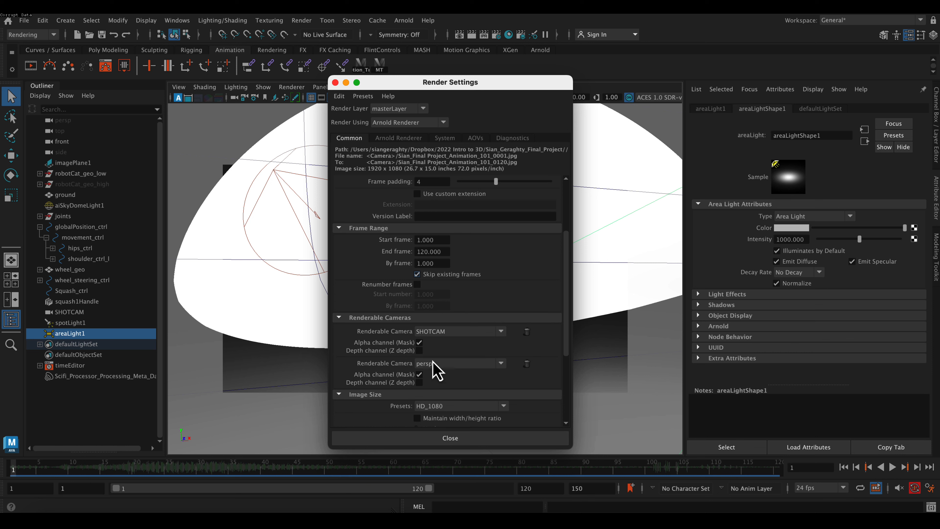
pyautogui.scroll(-3, 414, 355)
pyautogui.scroll(-3, 418, 363)
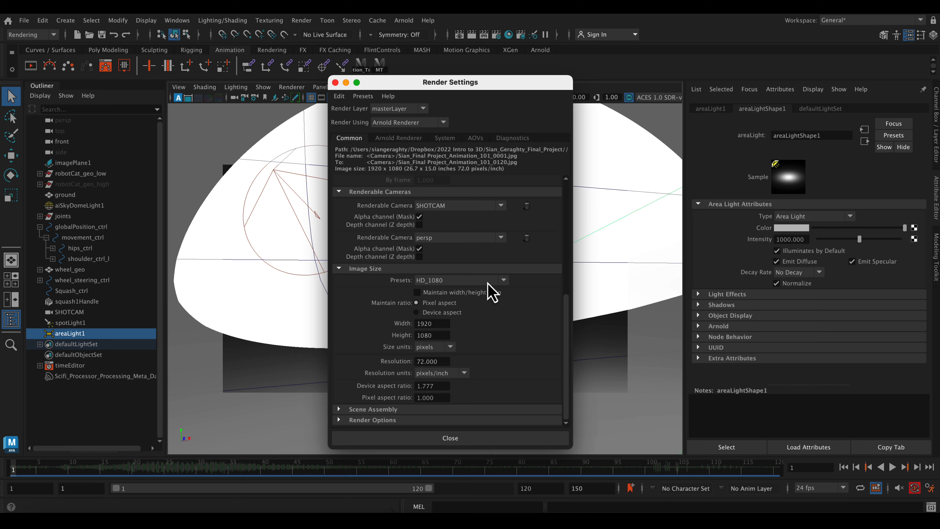
pyautogui.click(504, 283)
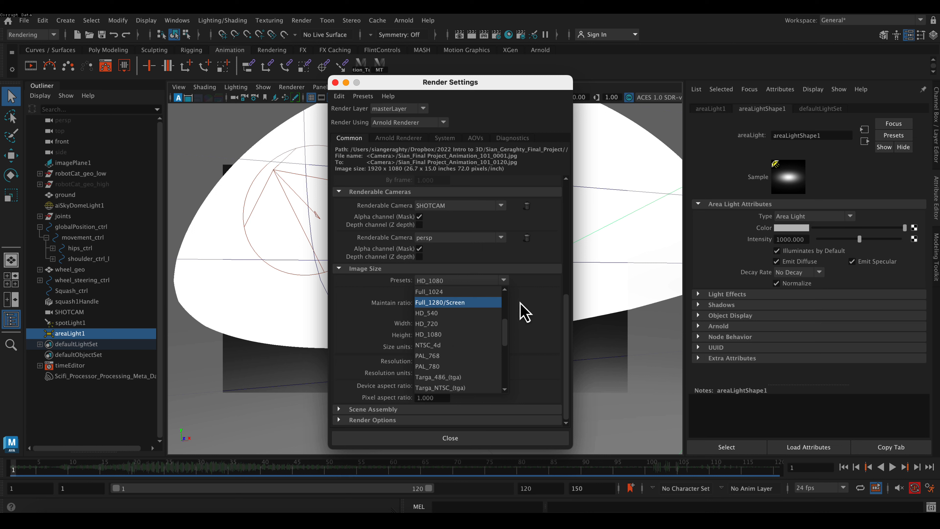
pyautogui.click(403, 185)
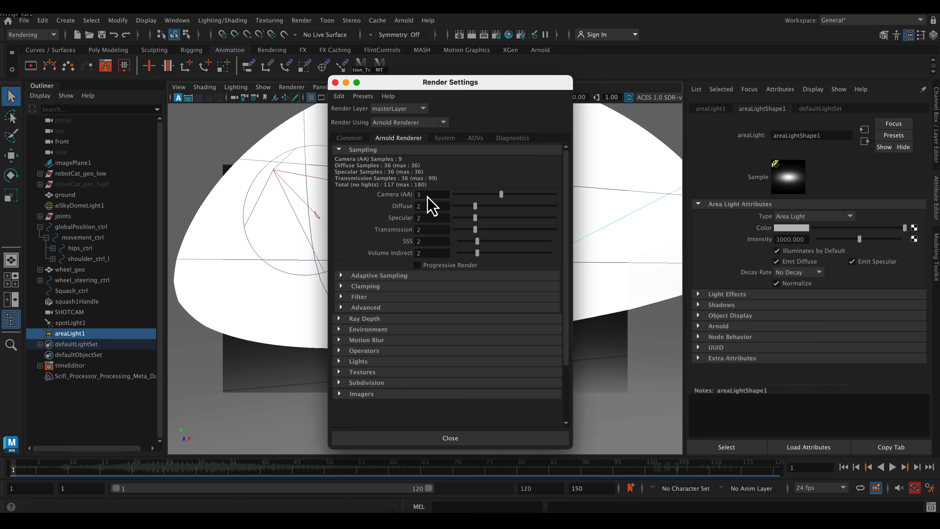
# Step: Enable adaptive sampling in the Arnold sampling settings and set Max. Camera (AA) to 10
pyautogui.doubleClick(443, 196)
pyautogui.click(431, 219)
pyautogui.click(420, 289)
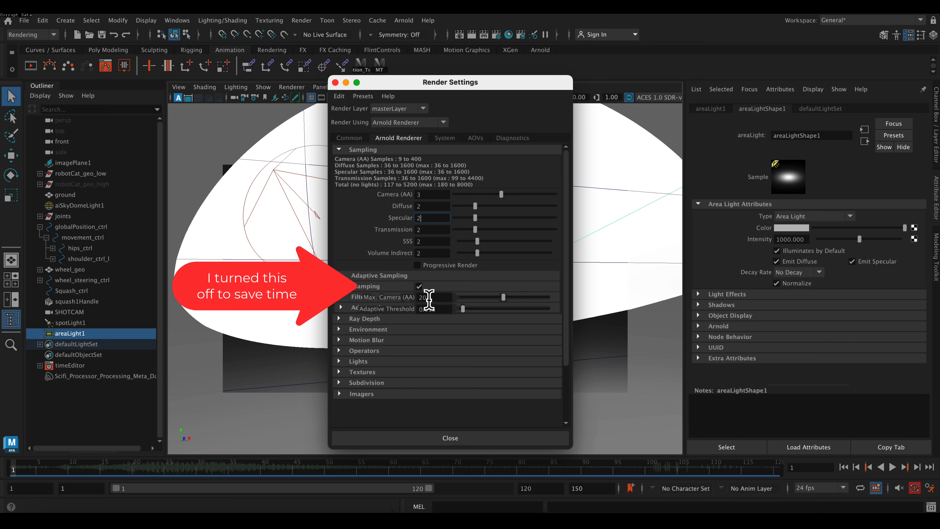
pyautogui.moveTo(428, 299); pyautogui.dragTo(386, 296)
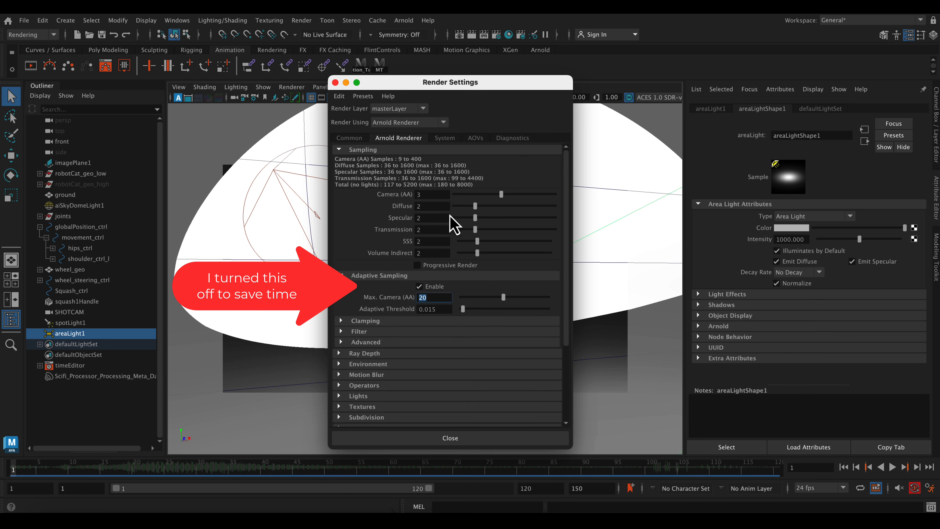
pyautogui.write('10')
pyautogui.press('Return')
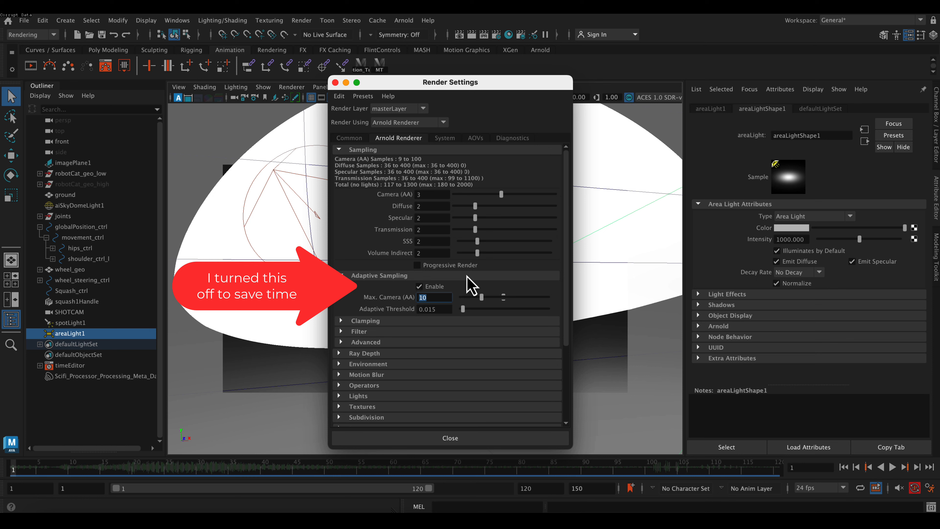
# Step: Review the Arnold diagnostics options in the render settings
pyautogui.click(474, 138)
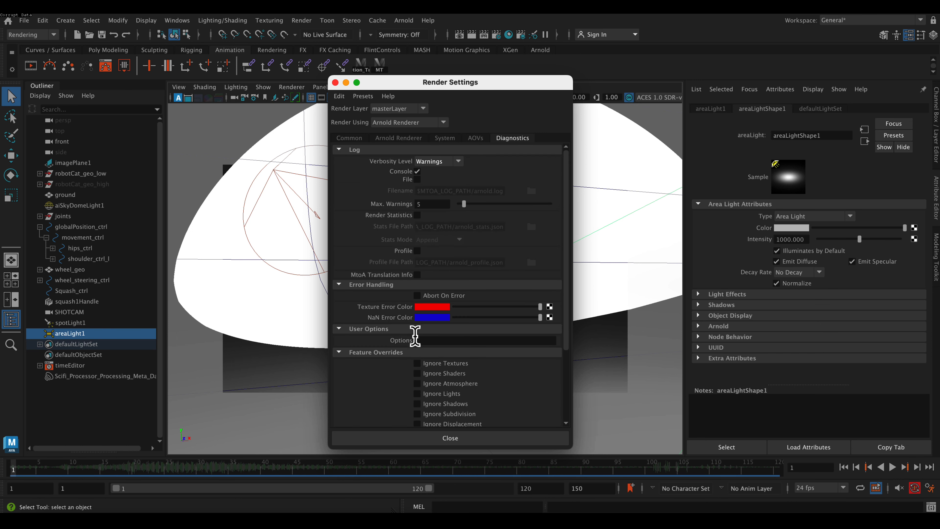
pyautogui.scroll(-5, 415, 335)
pyautogui.scroll(5, 426, 340)
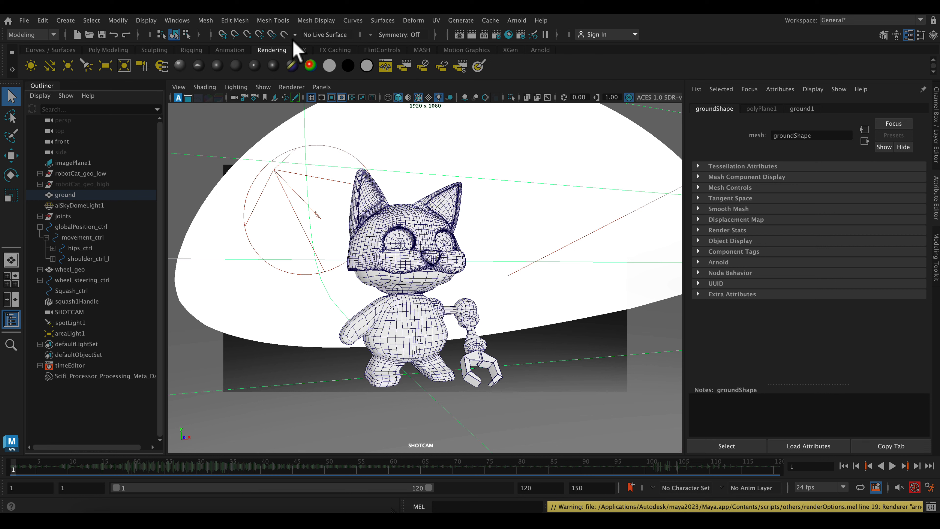
# Step: Render the SHOTCAM view in the Arnold RenderView and set Apply Color Management to Enabled in its save image options
pyautogui.click(516, 21)
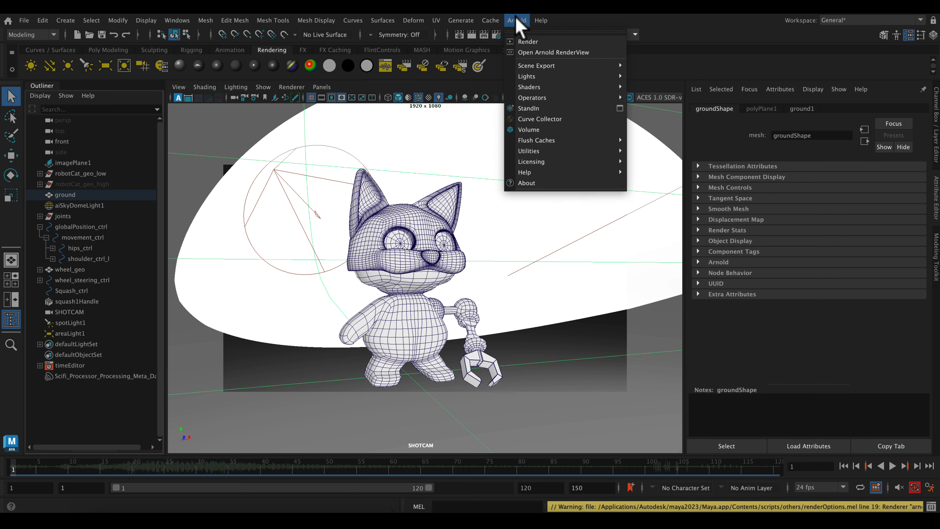
pyautogui.click(517, 39)
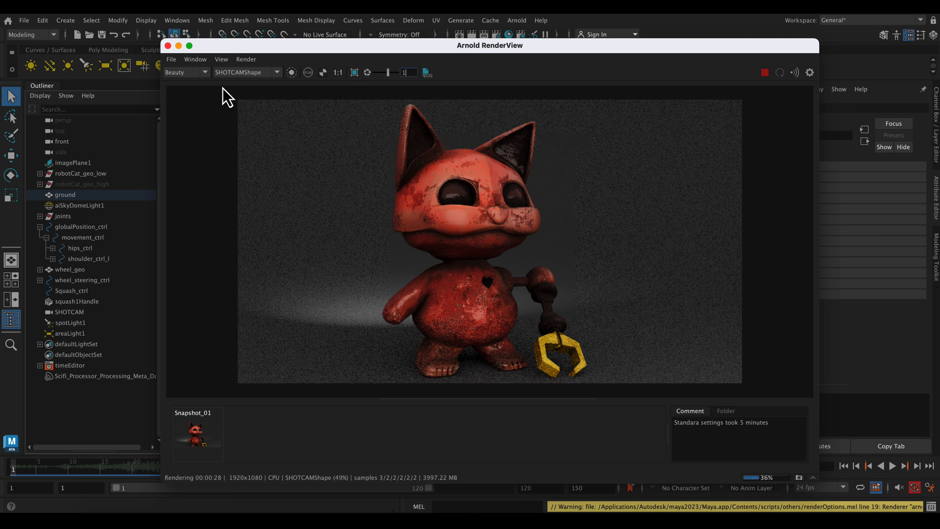
pyautogui.click(171, 59)
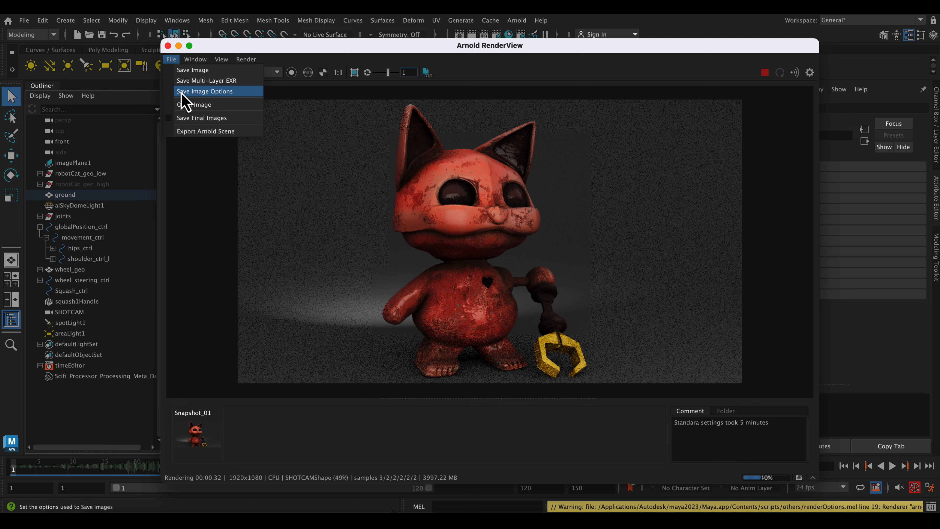
pyautogui.click(205, 91)
pyautogui.click(543, 244)
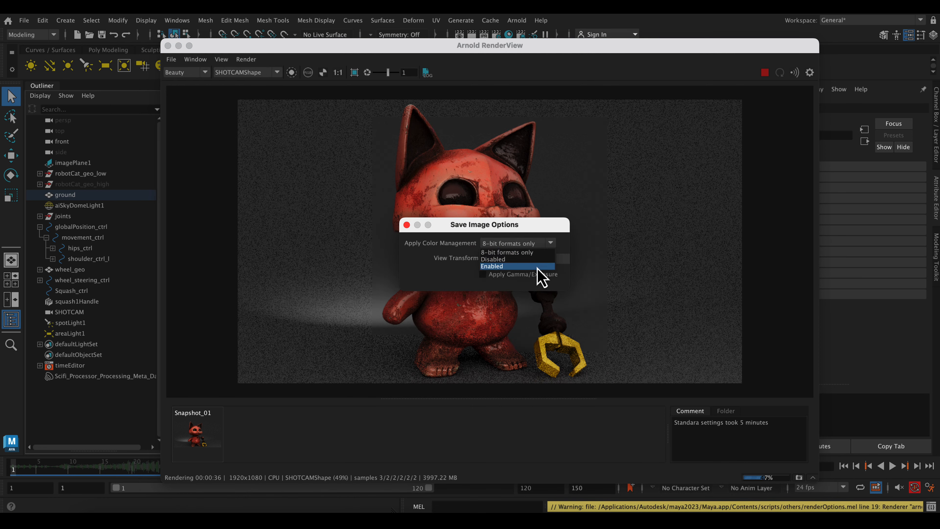
pyautogui.click(537, 267)
# Step: Try the ACES 1.0 SDR-video (sRGB) view transform, set it back to Use Display Settings, and close the save image options
pyautogui.click(545, 259)
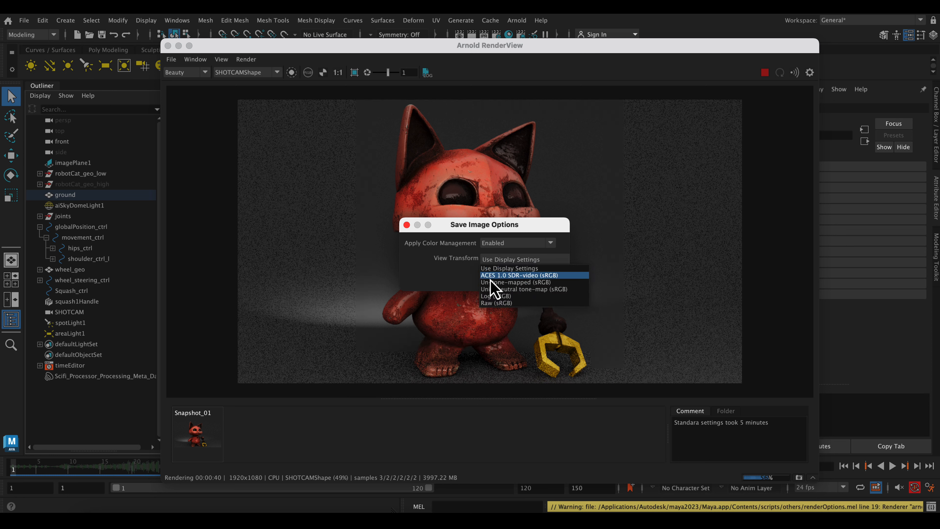
pyautogui.click(514, 276)
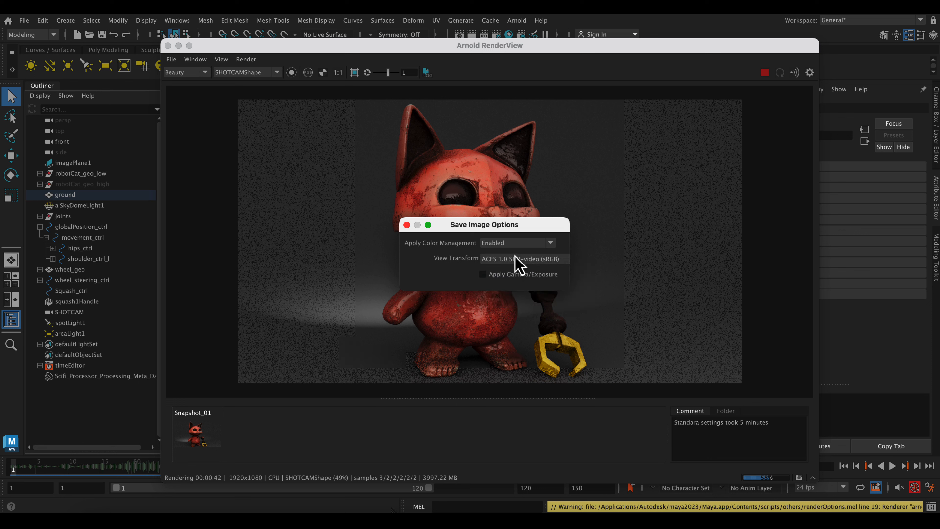
pyautogui.click(513, 262)
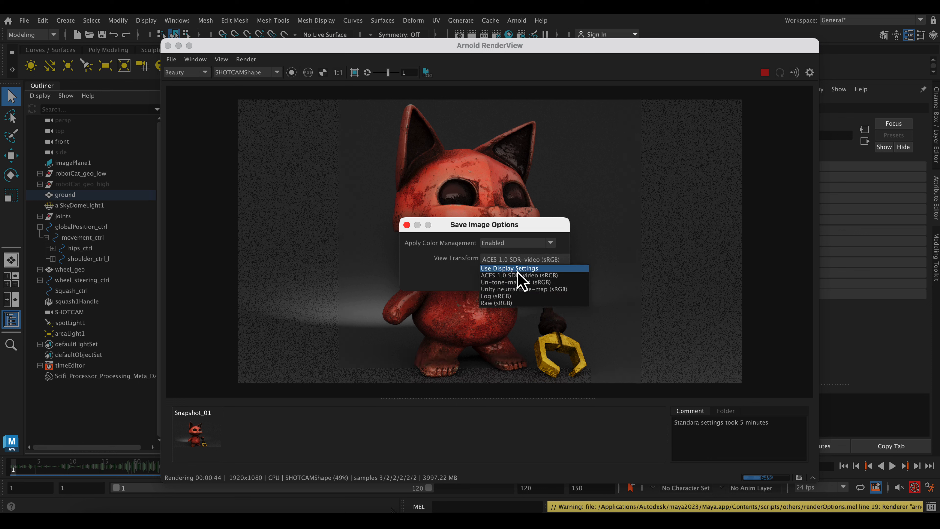
pyautogui.click(515, 268)
pyautogui.click(406, 225)
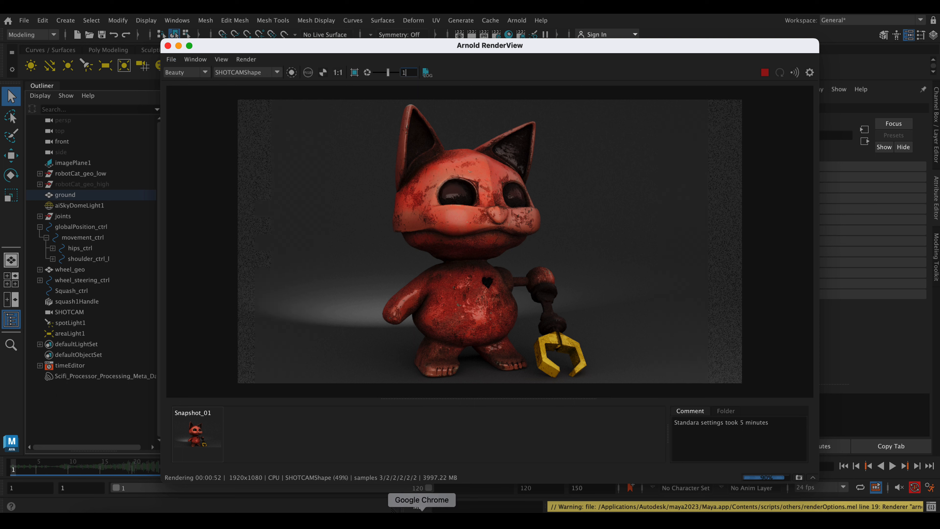
# Step: Switch to the 3D Render Time Calculator in Chrome and show the total render time in minutes
pyautogui.click(422, 520)
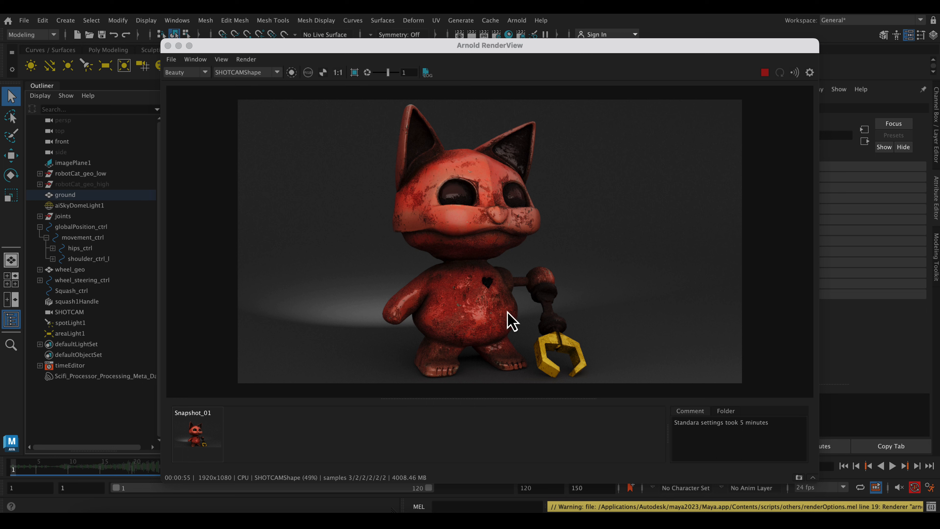
pyautogui.click(278, 452)
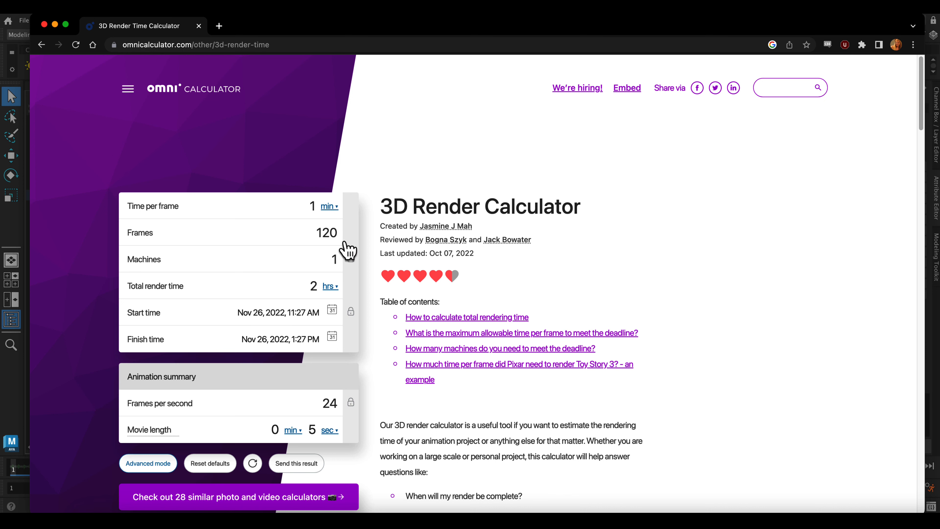
pyautogui.click(294, 210)
pyautogui.click(333, 233)
pyautogui.click(330, 287)
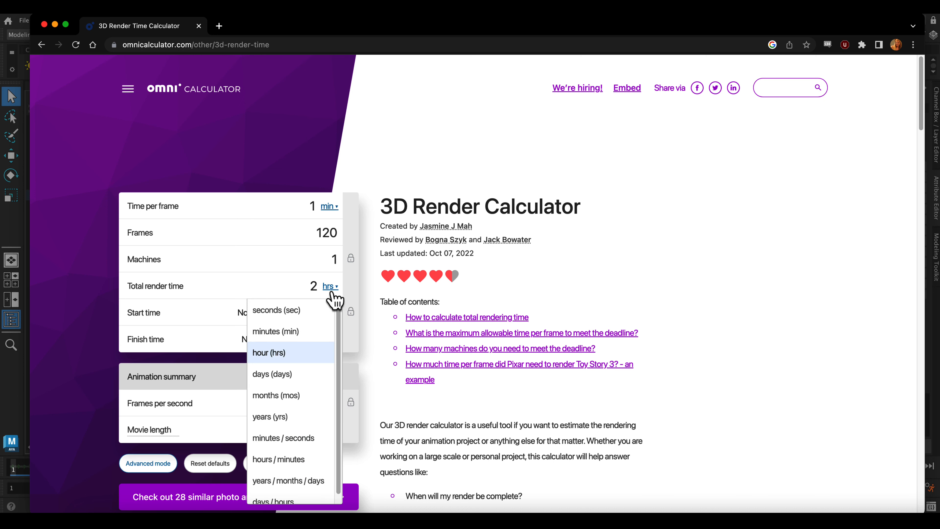
pyautogui.click(314, 331)
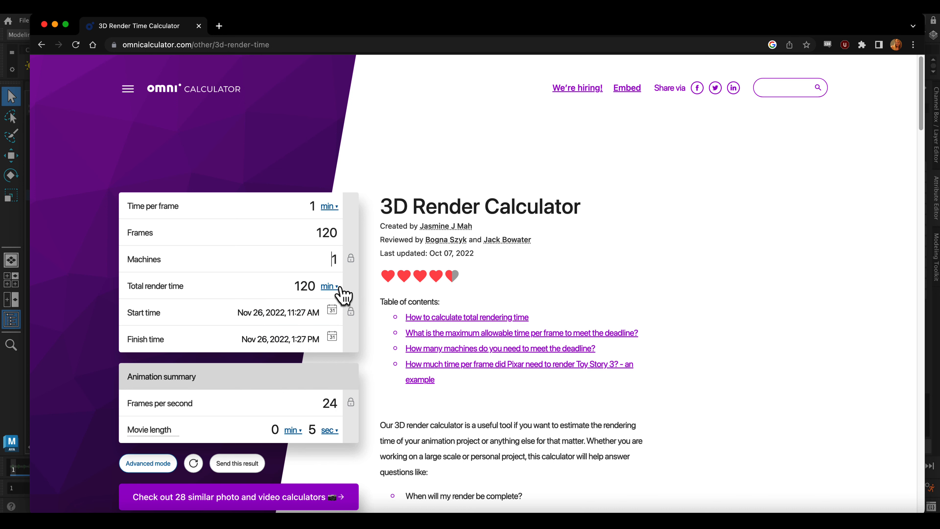
# Step: Set the time per frame to 5 minutes and show the total render time in hours
pyautogui.doubleClick(313, 207)
pyautogui.write('5')
pyautogui.click(316, 234)
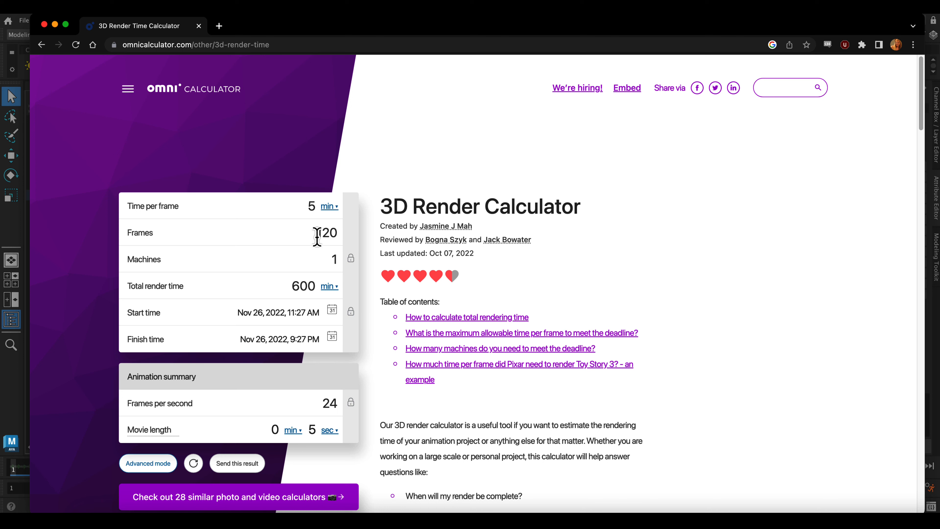
pyautogui.click(331, 287)
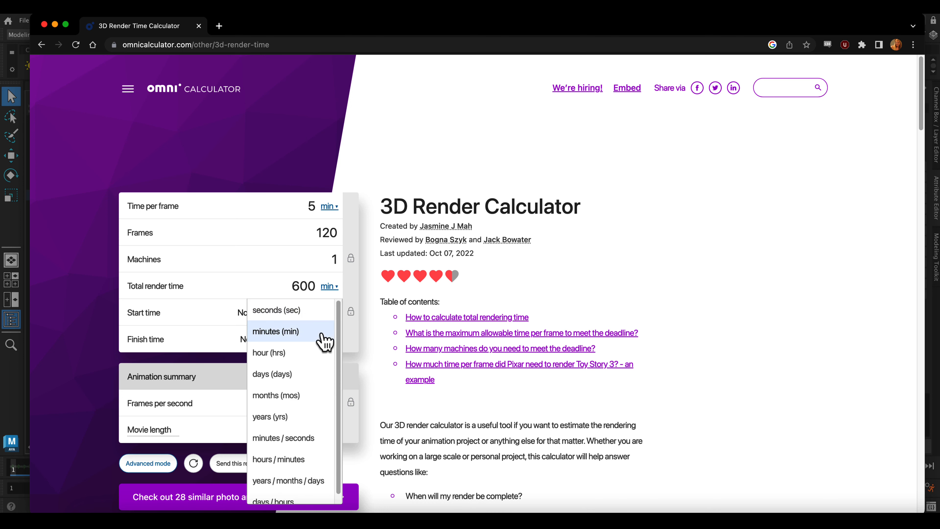
pyautogui.click(320, 354)
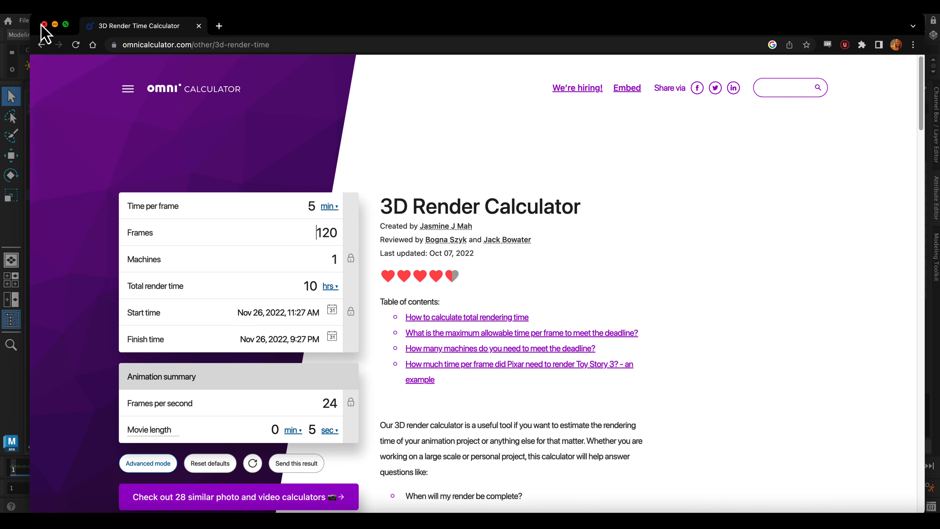
# Step: Return to Maya from the browser and close the Arnold RenderView
pyautogui.moveTo(273, 32); pyautogui.dragTo(435, 34)
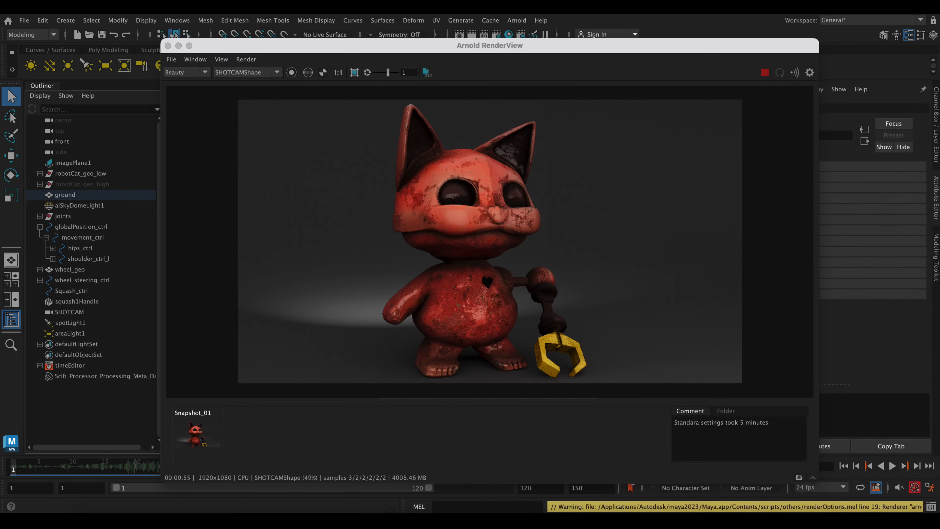
pyautogui.click(577, 185)
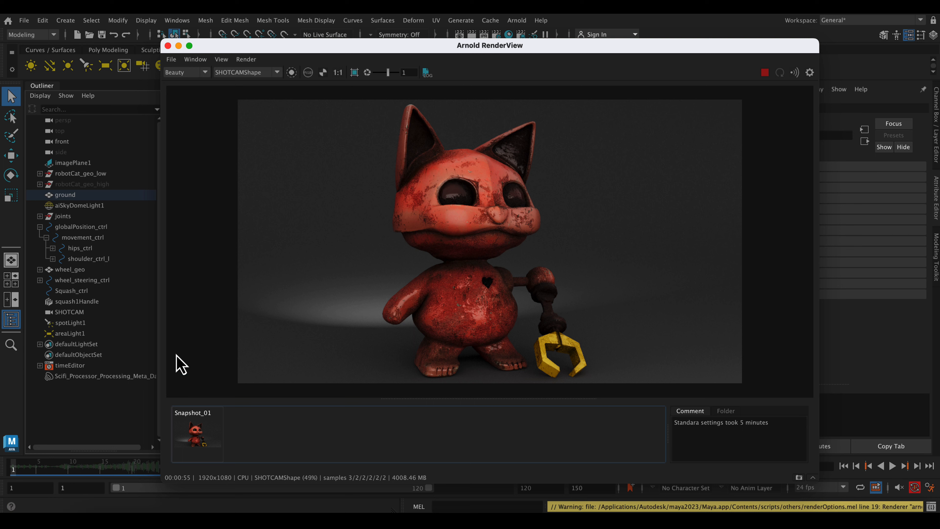
pyautogui.click(167, 46)
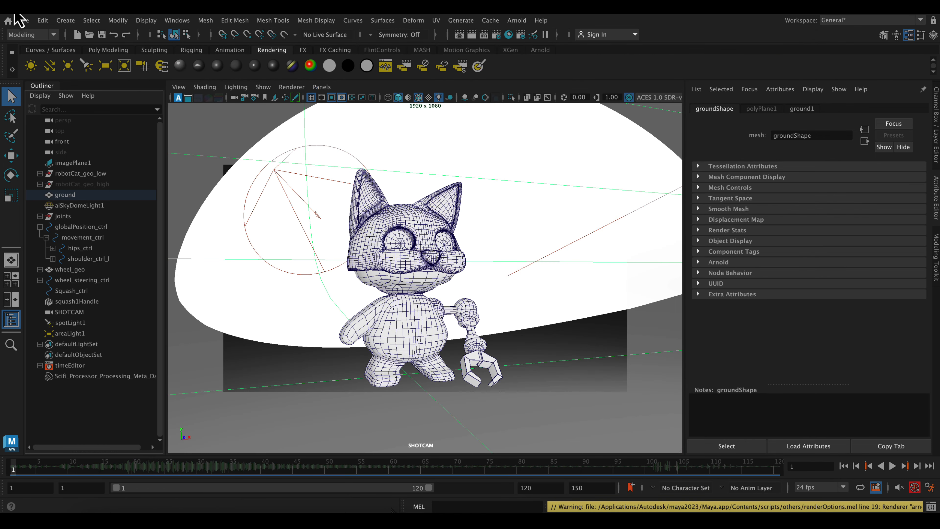
# Step: Switch Maya to its Rendering commands and open the Render Sequence options with SHOTCAM as the current camera
pyautogui.click(32, 36)
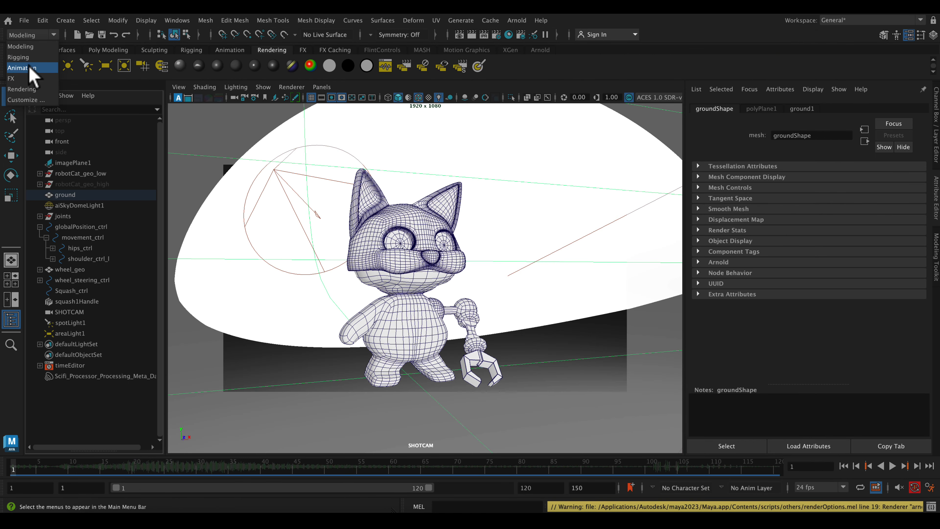
pyautogui.click(22, 89)
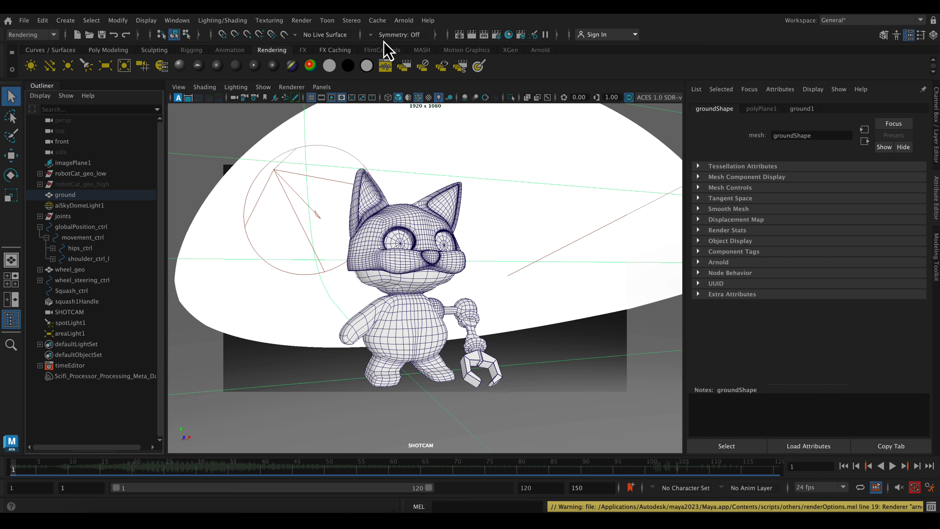
pyautogui.click(302, 21)
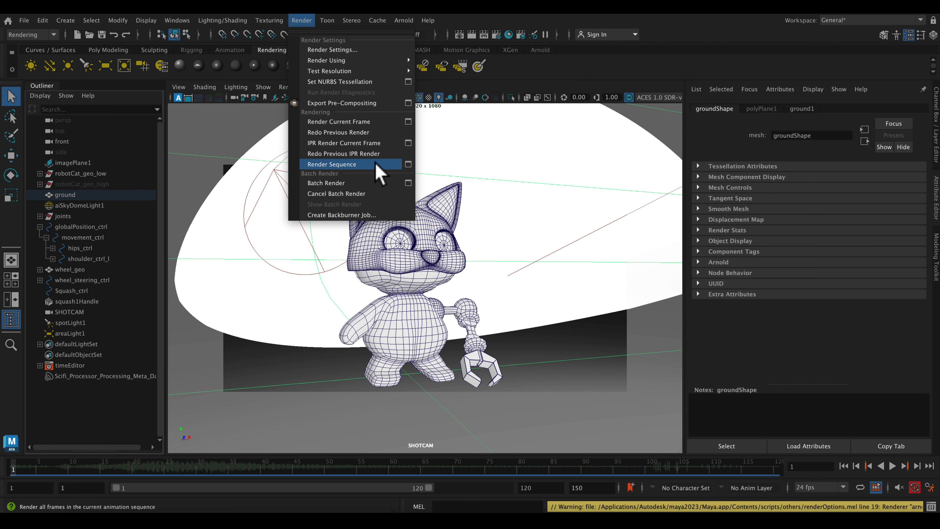
pyautogui.click(408, 164)
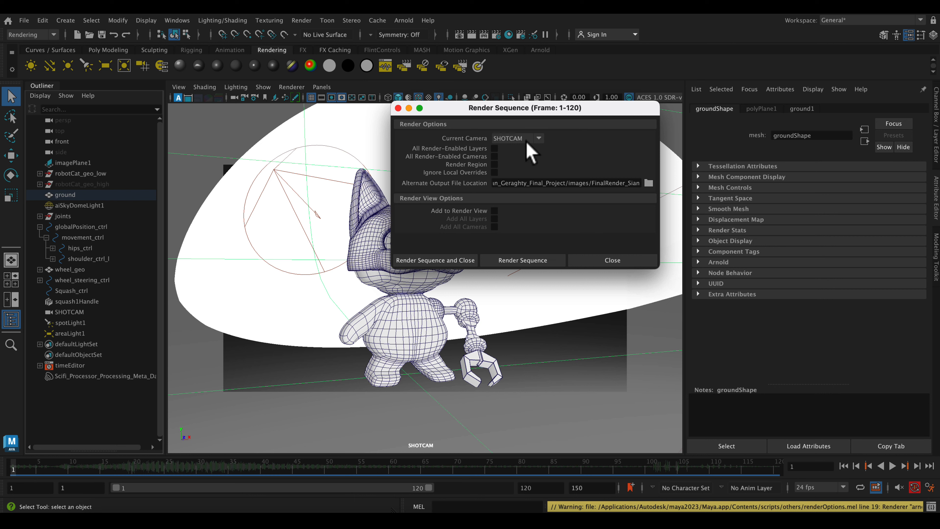
pyautogui.click(538, 140)
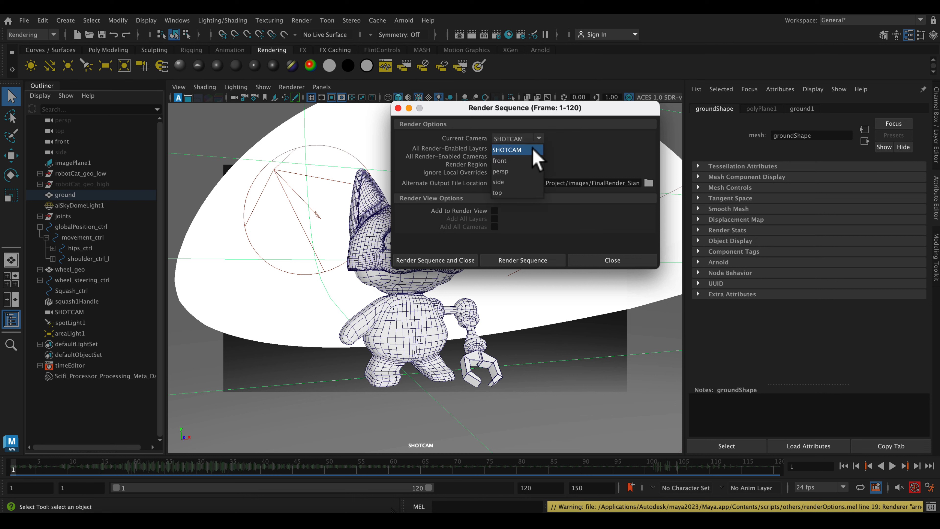
pyautogui.click(533, 149)
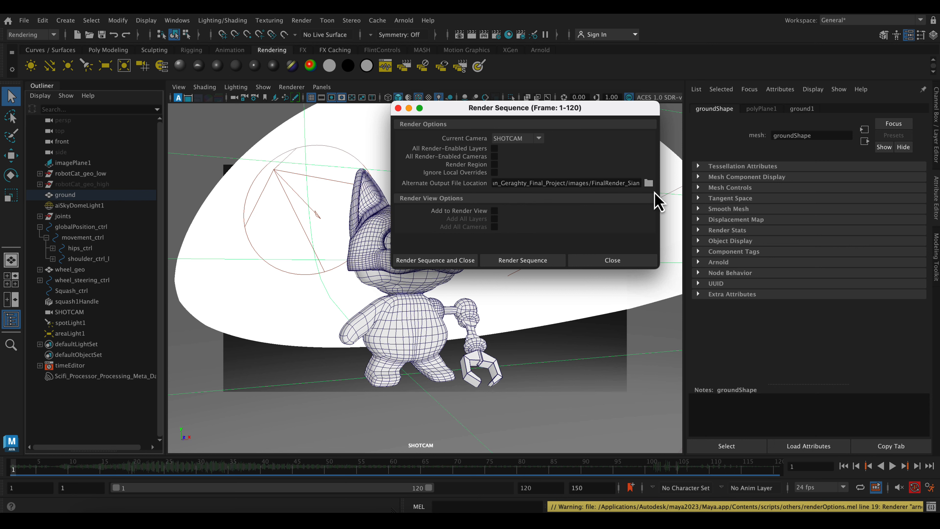
# Step: Check the alternate output folder without changing it and start rendering the sequence
pyautogui.click(648, 182)
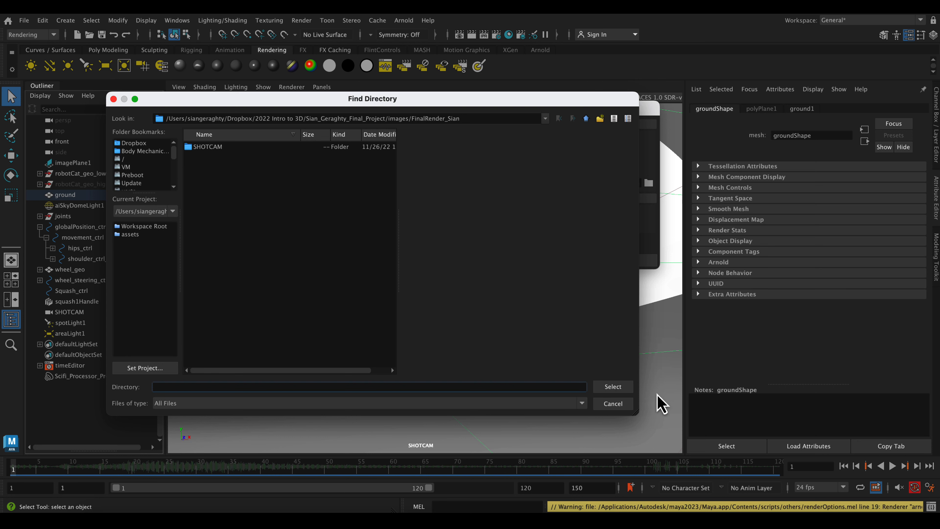
pyautogui.click(623, 405)
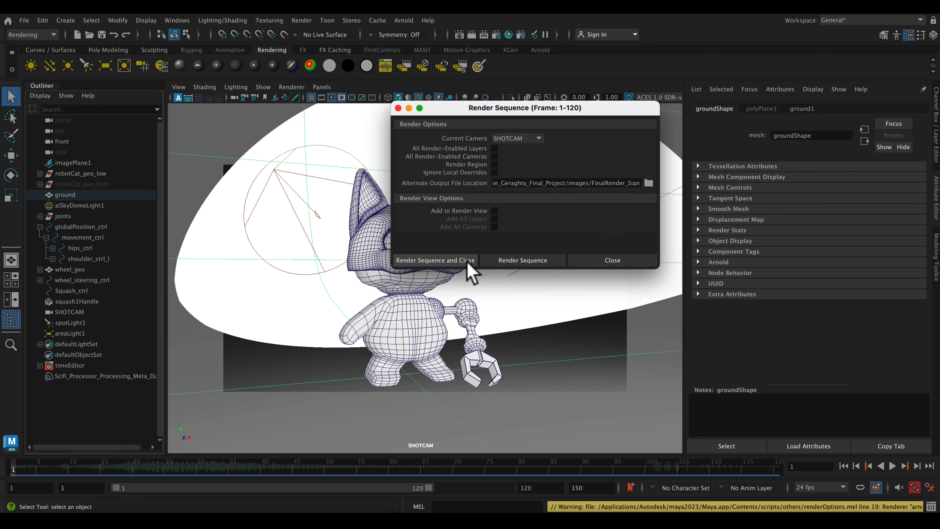
pyautogui.click(505, 262)
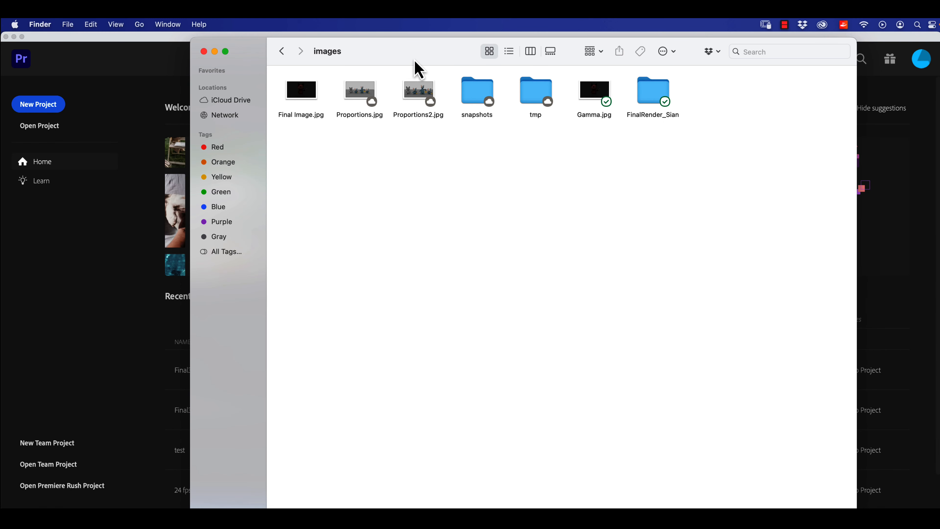
# Step: In Finder, open the SHOTCAM folder inside the final render folder and look through the rendered JPG frames
pyautogui.moveTo(413, 61); pyautogui.dragTo(404, 86)
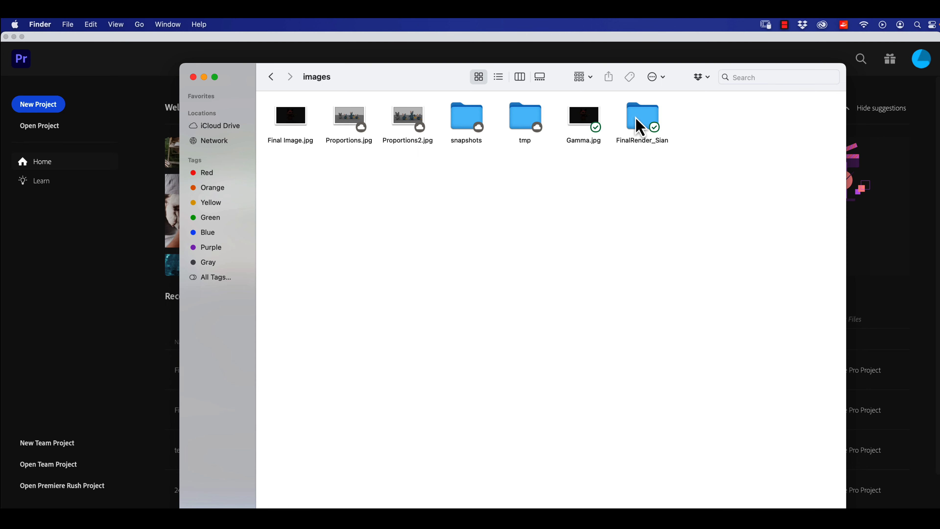
pyautogui.click(640, 127)
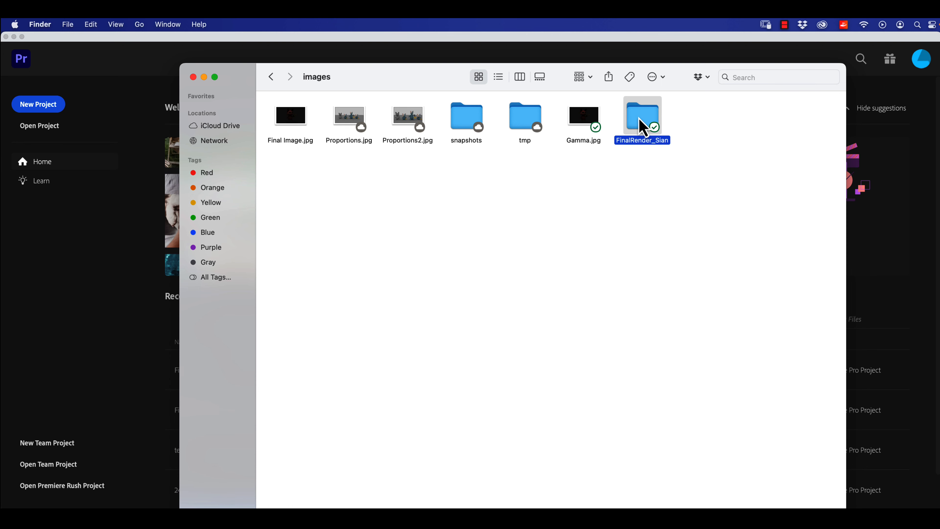
pyautogui.doubleClick(640, 127)
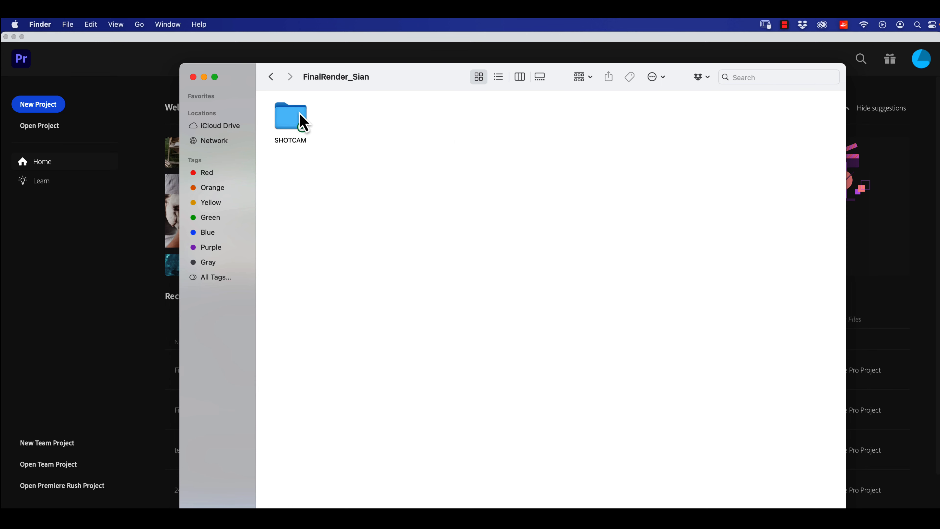
pyautogui.doubleClick(298, 121)
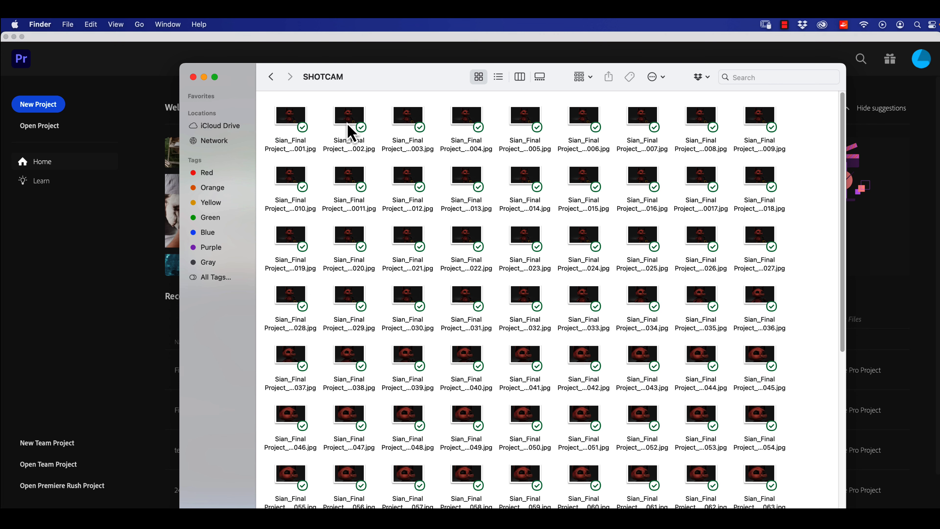
pyautogui.scroll(-10, 392, 311)
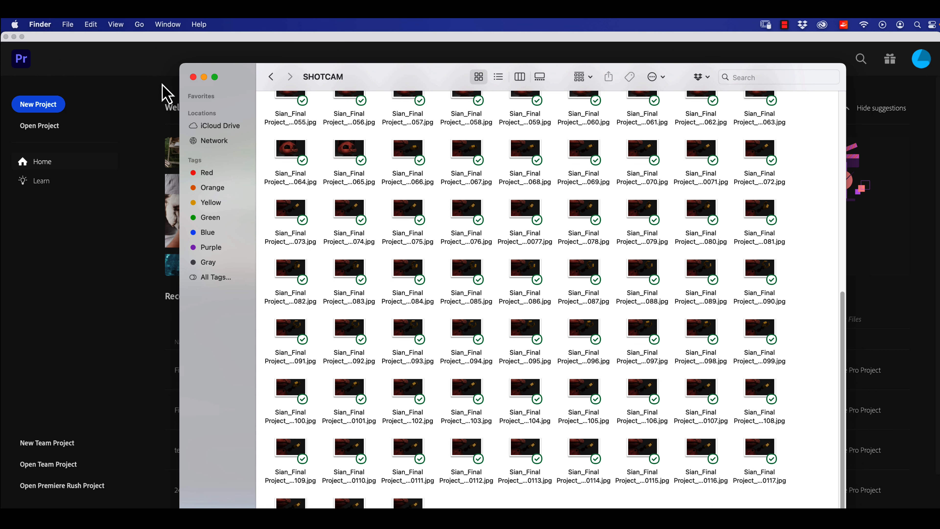
# Step: Switch to Premiere Pro and create a new project named with the author's first name followed by _CatRobot
pyautogui.click(152, 84)
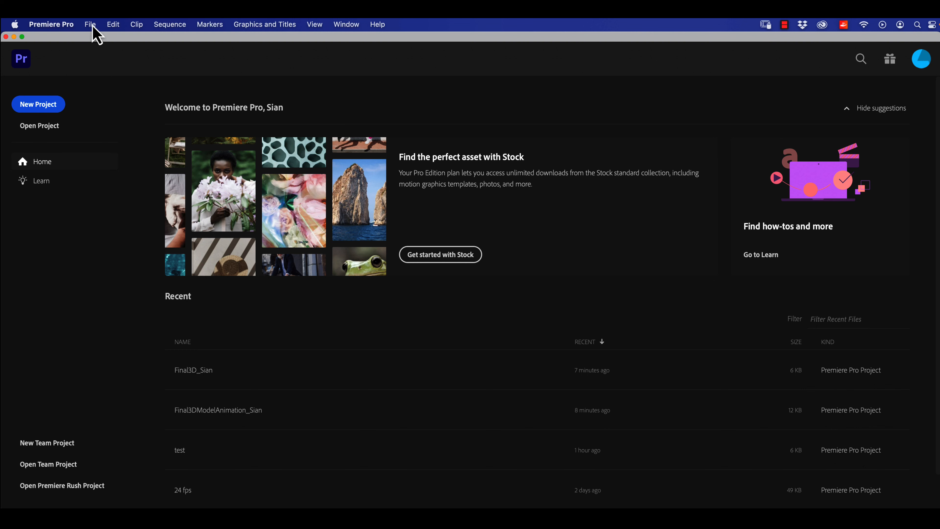
pyautogui.click(59, 108)
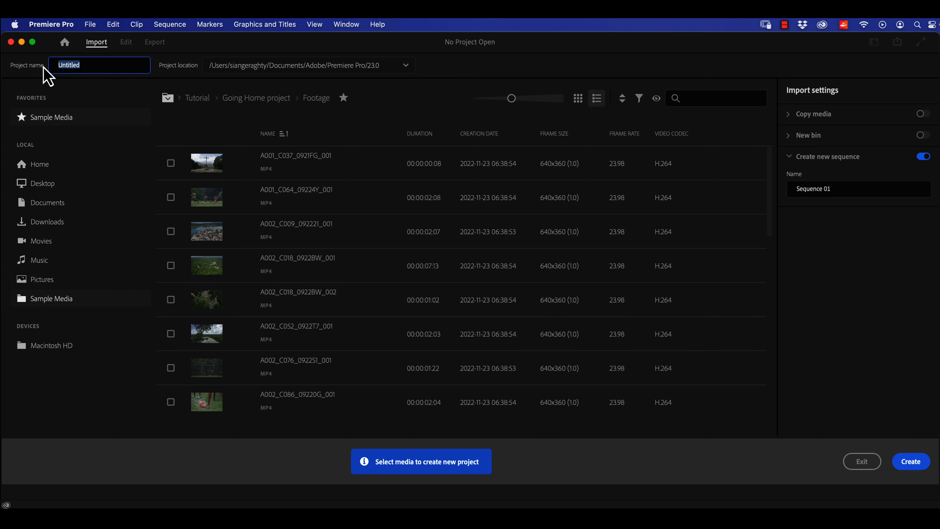
pyautogui.write('Sian_CatRobot')
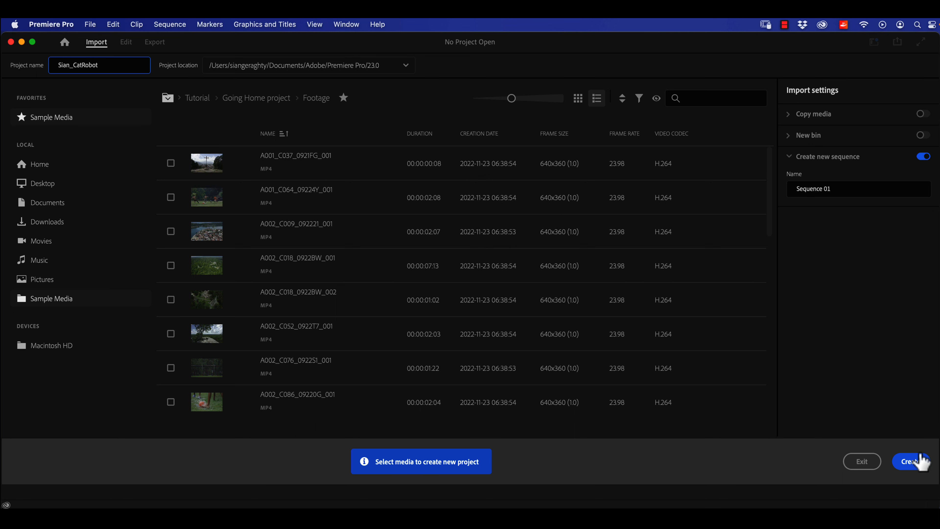
pyautogui.click(921, 462)
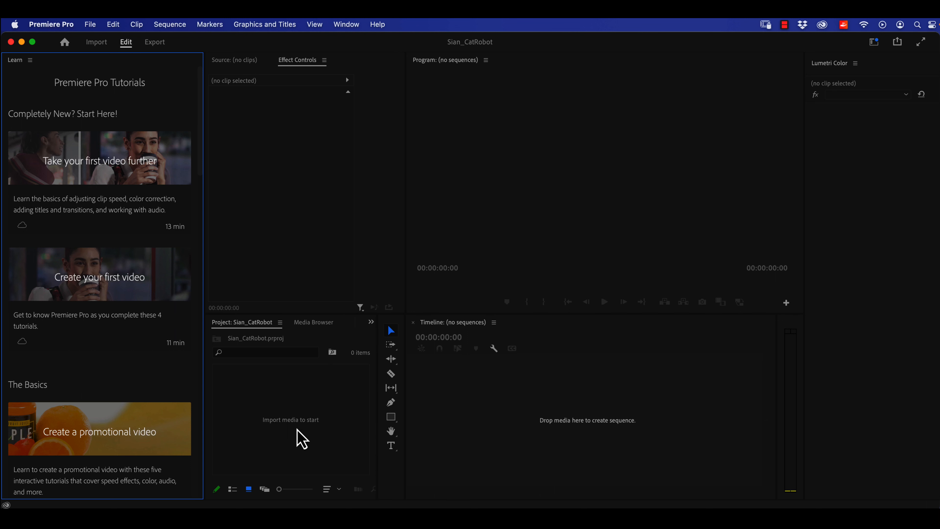
# Step: Start a media import and browse through the Maya project's images and final render folders to the SHOTCAM frames
pyautogui.rightClick(310, 404)
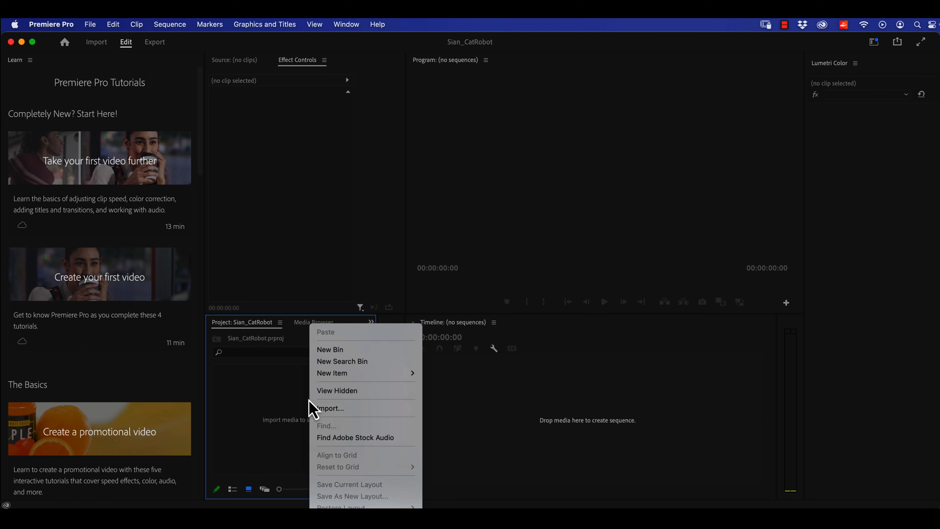
pyautogui.click(345, 408)
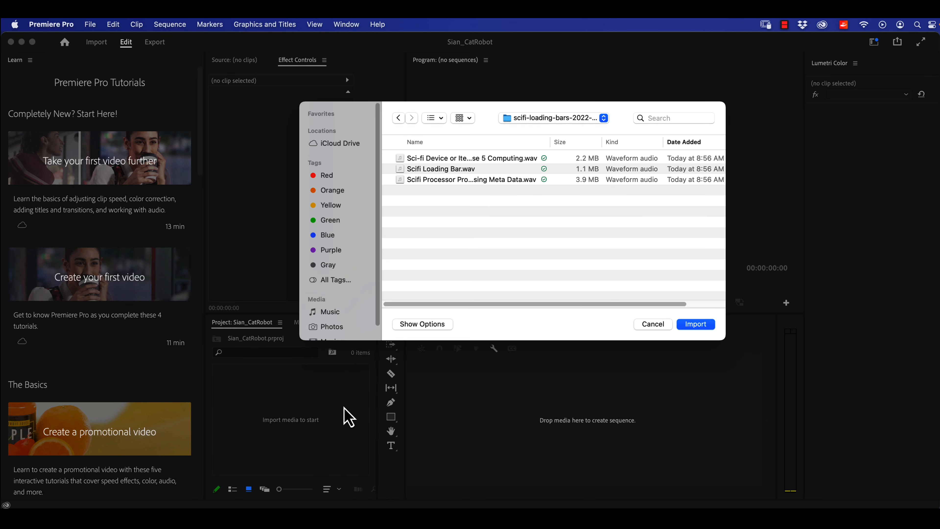
pyautogui.click(533, 118)
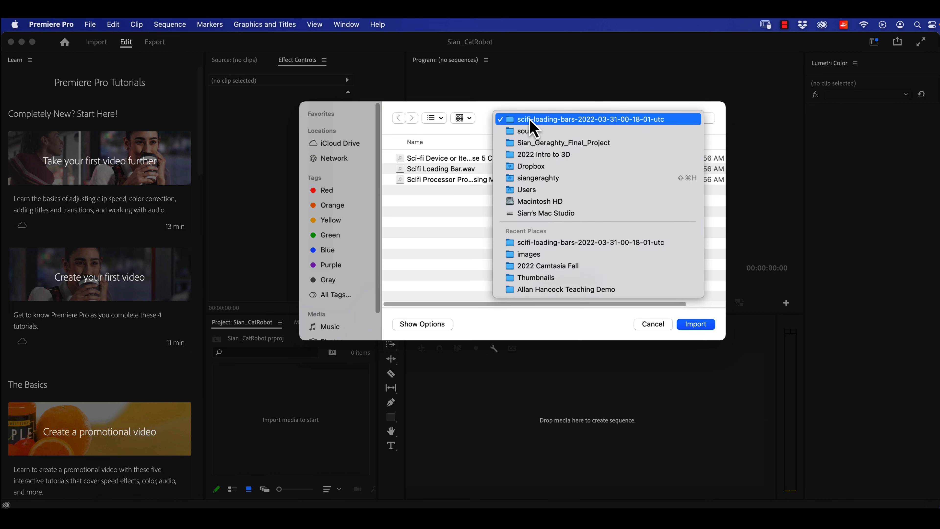
pyautogui.click(529, 144)
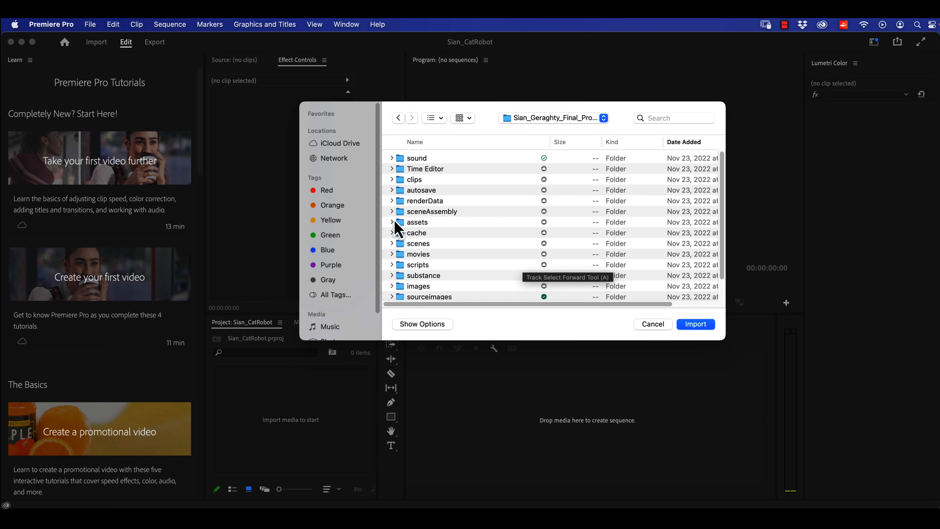
pyautogui.scroll(-1, 410, 274)
pyautogui.click(412, 276)
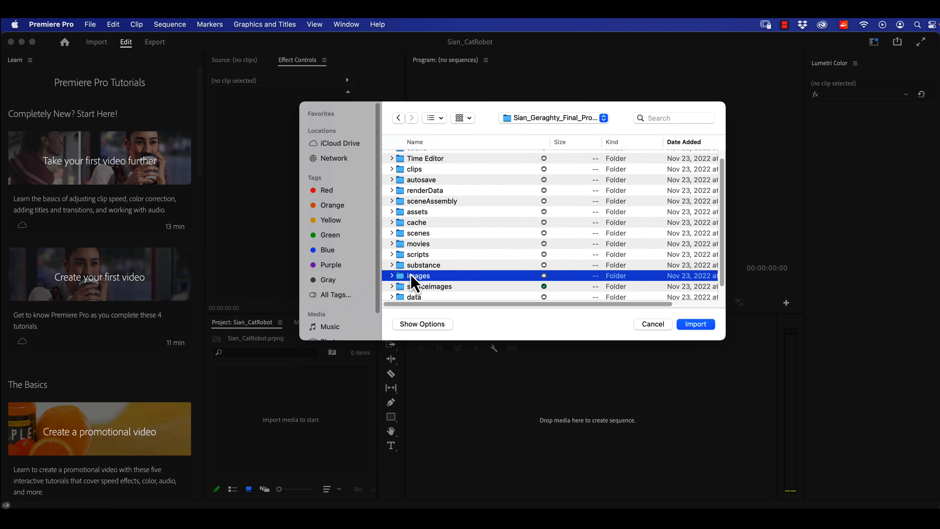
pyautogui.click(392, 275)
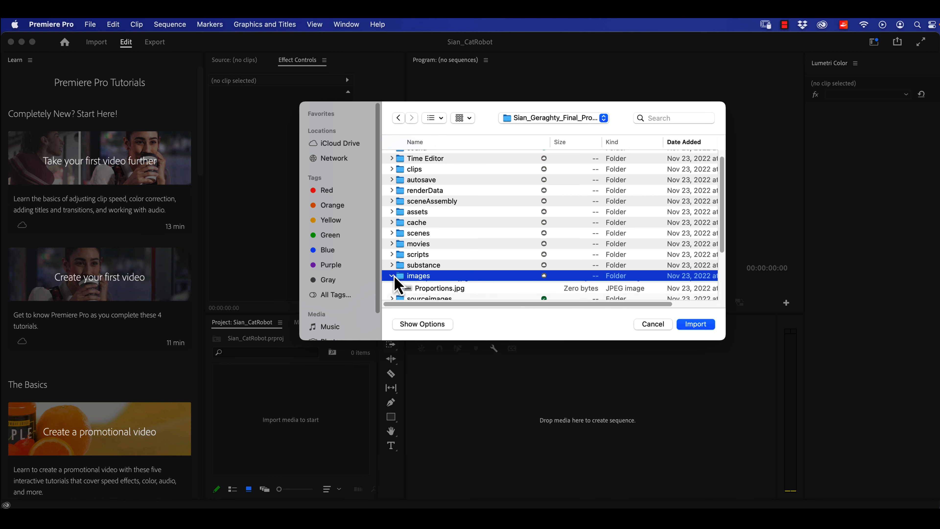
pyautogui.scroll(-2, 407, 282)
pyautogui.scroll(-4, 407, 281)
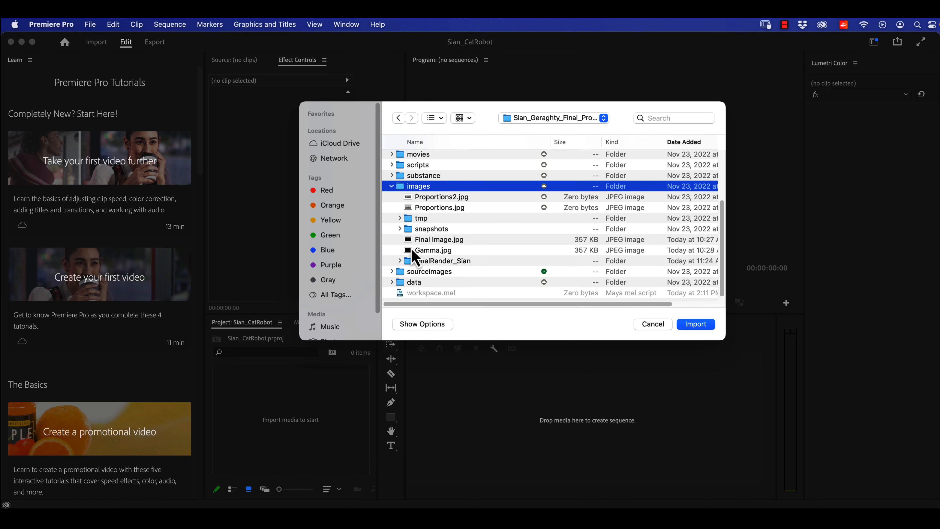
pyautogui.click(399, 261)
pyautogui.click(408, 271)
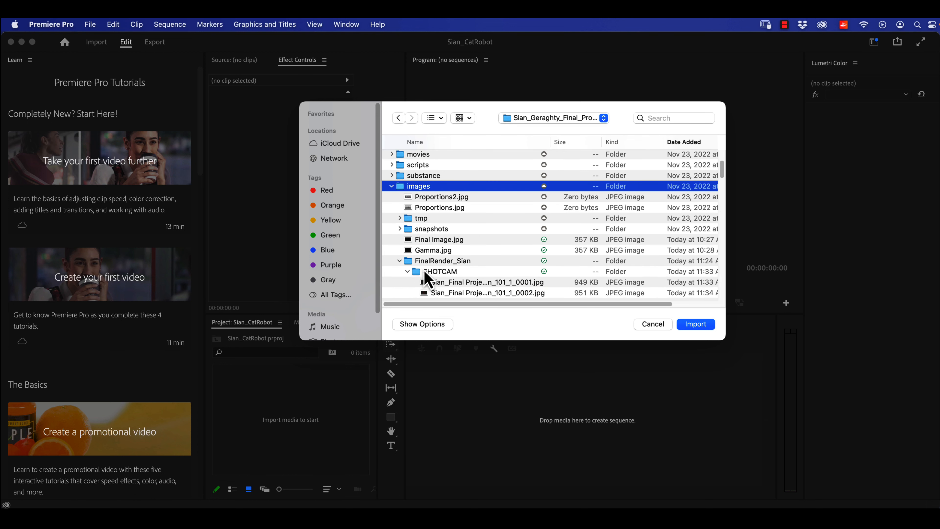
# Step: Import the rendered frames as an image sequence, starting from the JPG numbered 0001 in the SHOTCAM folder
pyautogui.scroll(-3, 426, 278)
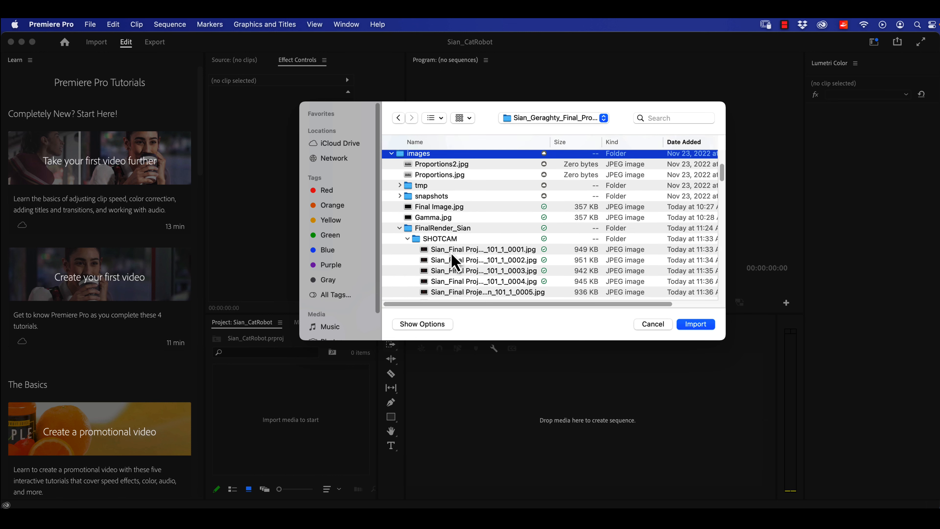
pyautogui.click(447, 250)
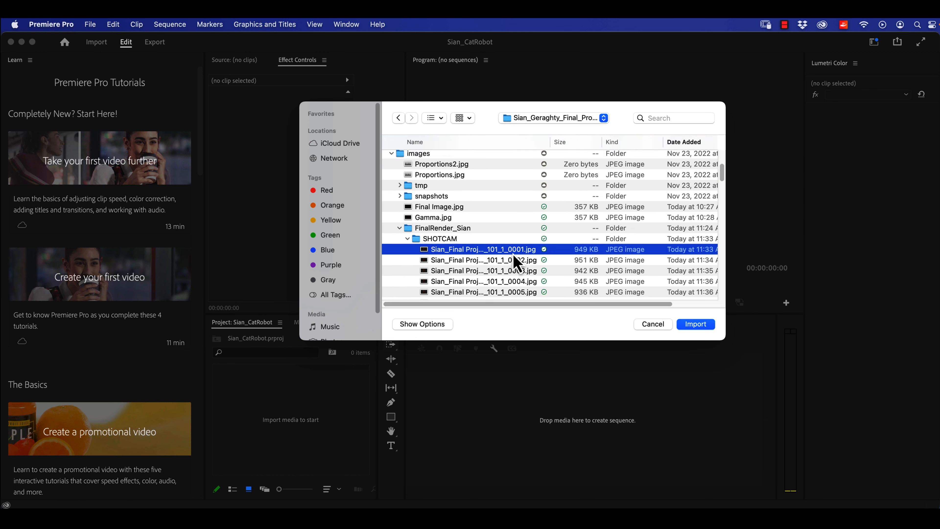
pyautogui.scroll(-2, 516, 262)
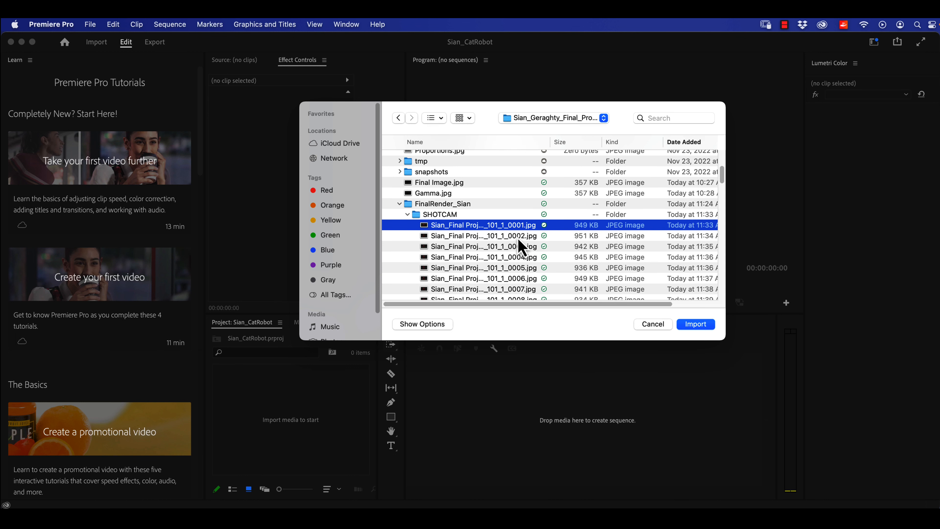
pyautogui.click(429, 325)
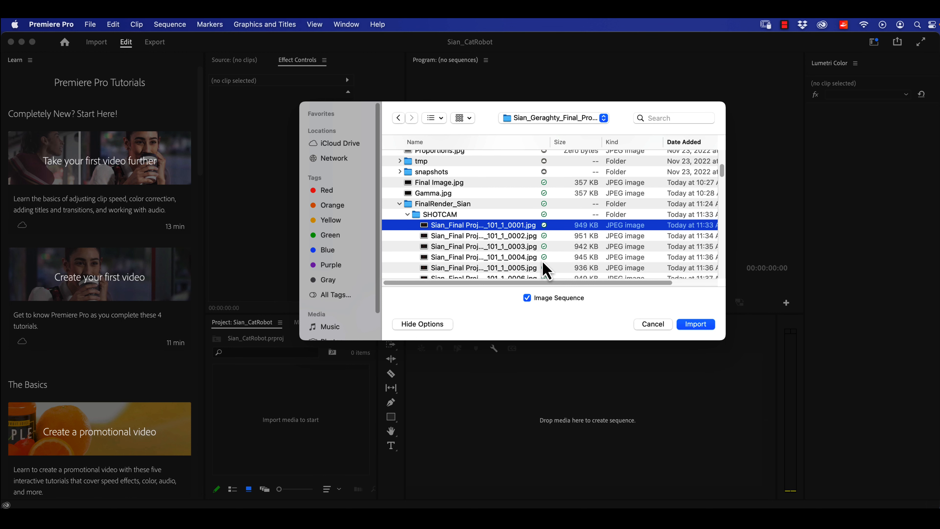
pyautogui.click(704, 331)
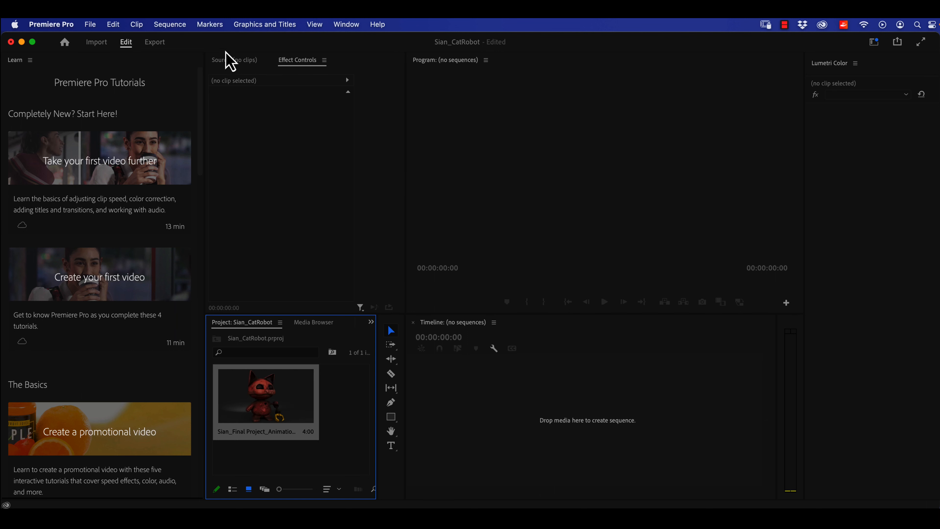
# Step: Create a sequence from the imported robot cat clip by placing it in the empty timeline
pyautogui.click(171, 25)
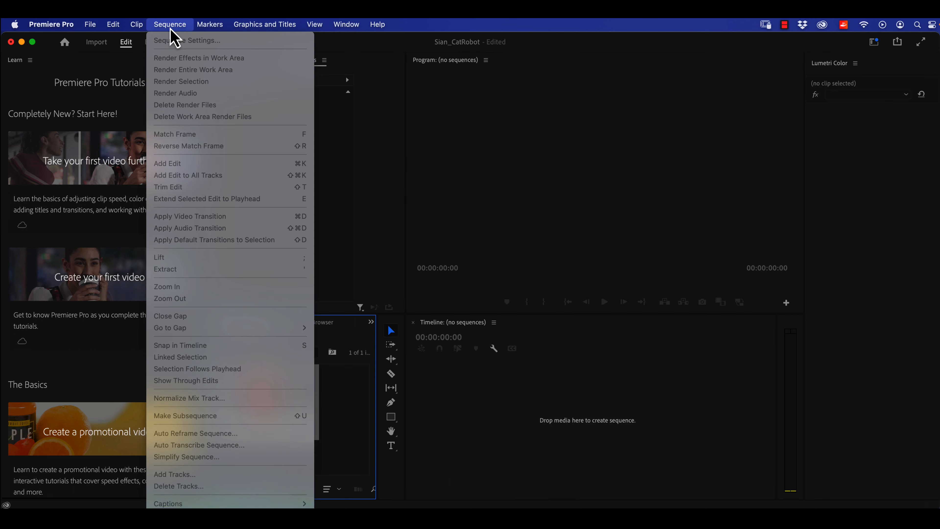
pyautogui.click(171, 26)
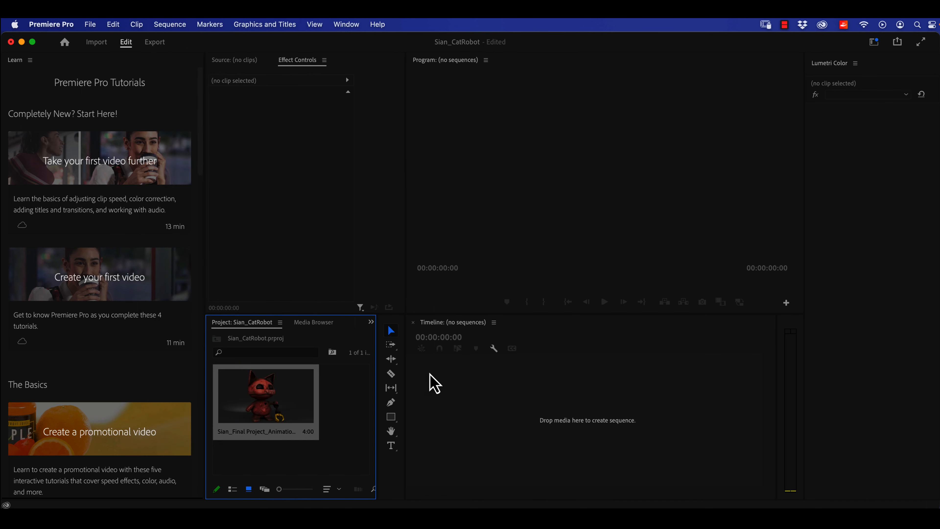
pyautogui.click(431, 381)
pyautogui.moveTo(318, 394); pyautogui.dragTo(478, 392)
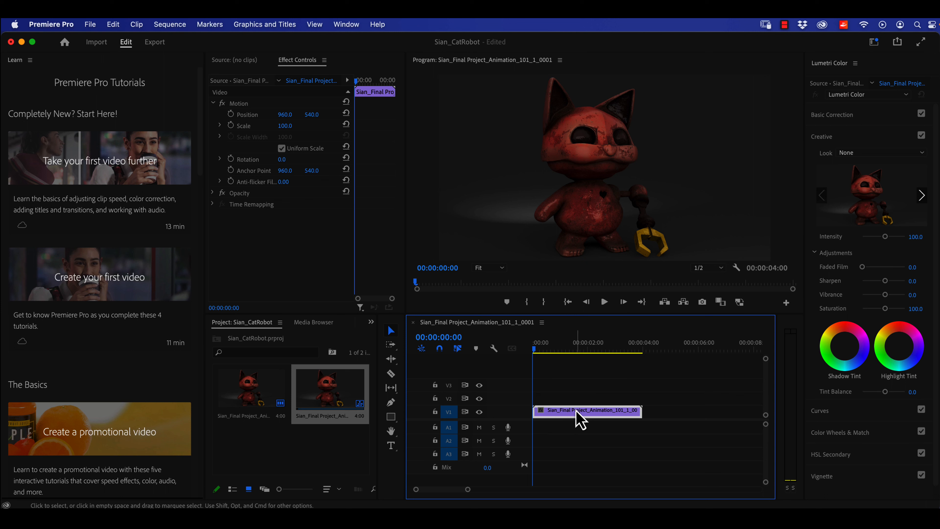
# Step: Set the sequence's timebase to 24.00 frames/second and play the animation through to check it
pyautogui.click(185, 24)
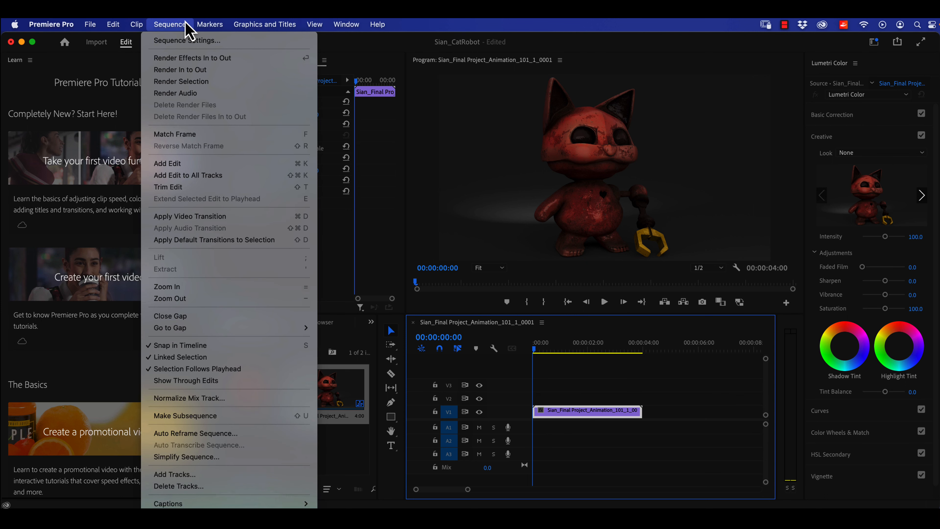
pyautogui.click(187, 40)
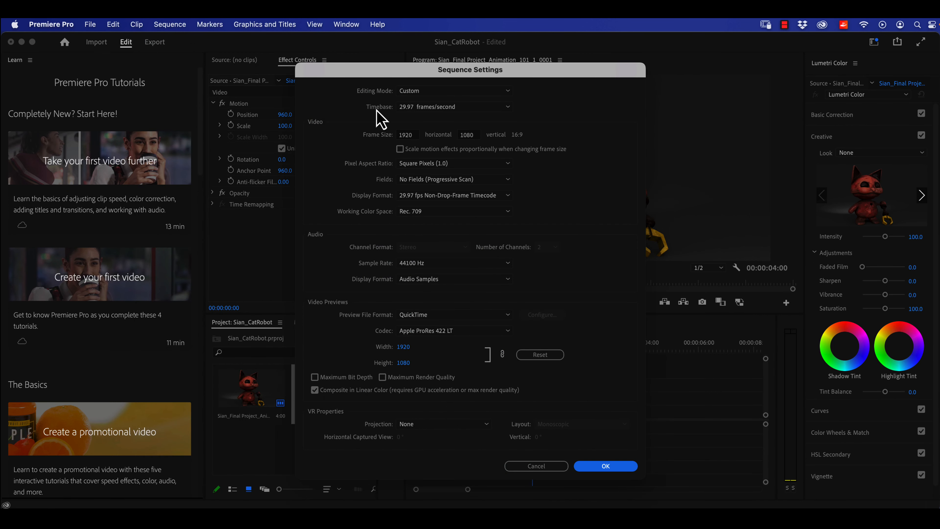
pyautogui.click(407, 107)
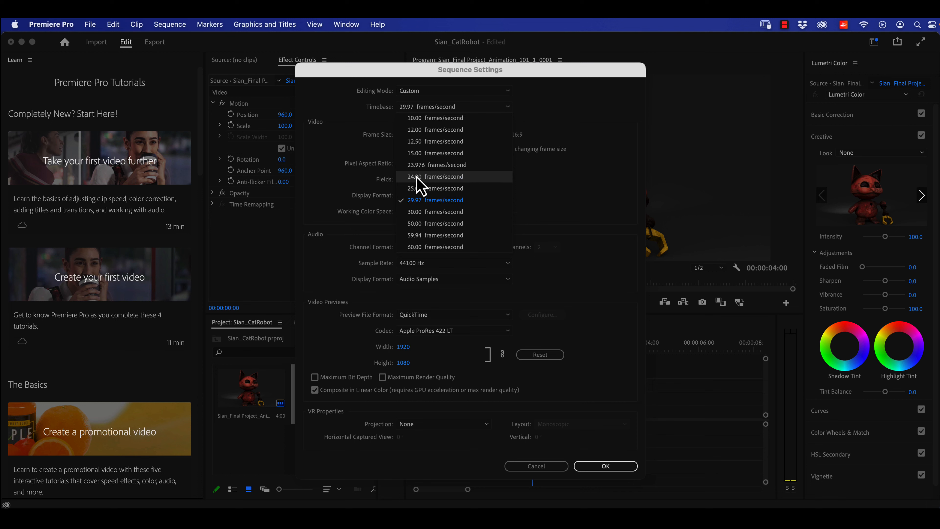
pyautogui.click(439, 177)
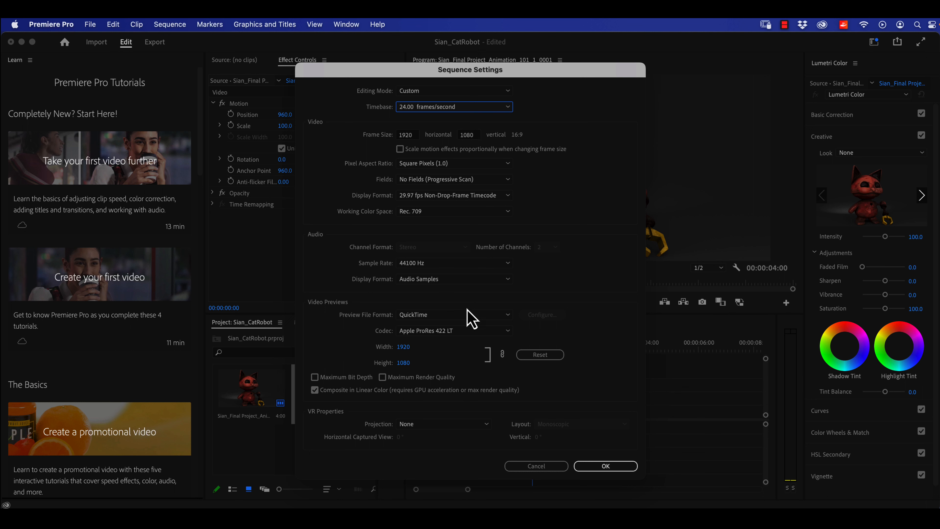
pyautogui.click(610, 468)
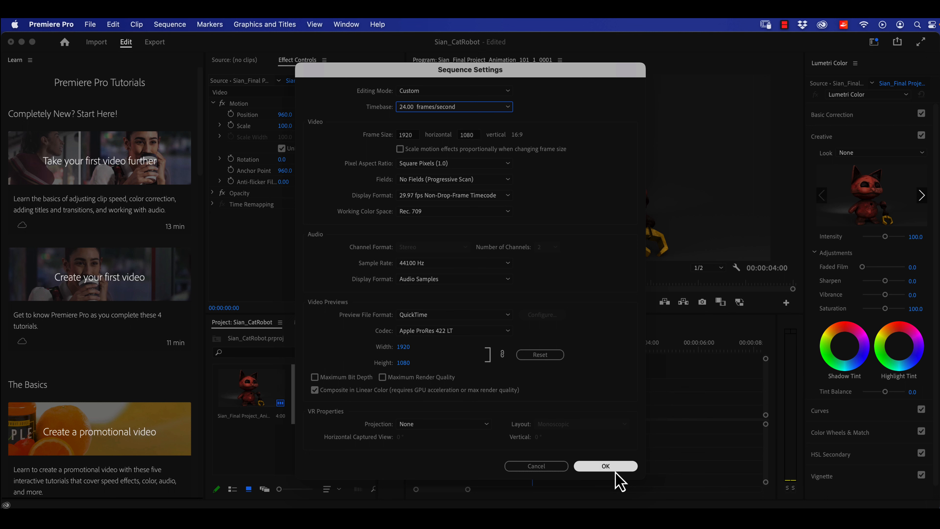
pyautogui.click(606, 466)
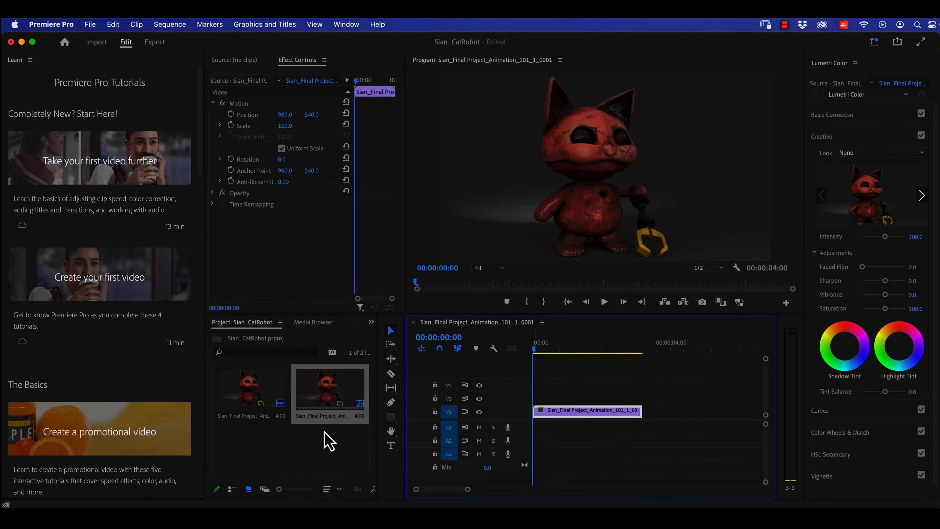
pyautogui.click(323, 453)
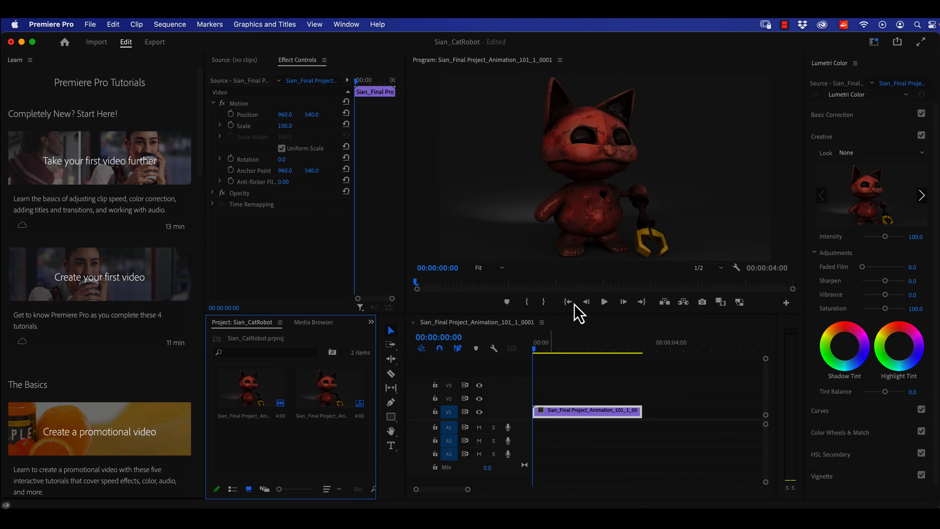
pyautogui.click(605, 302)
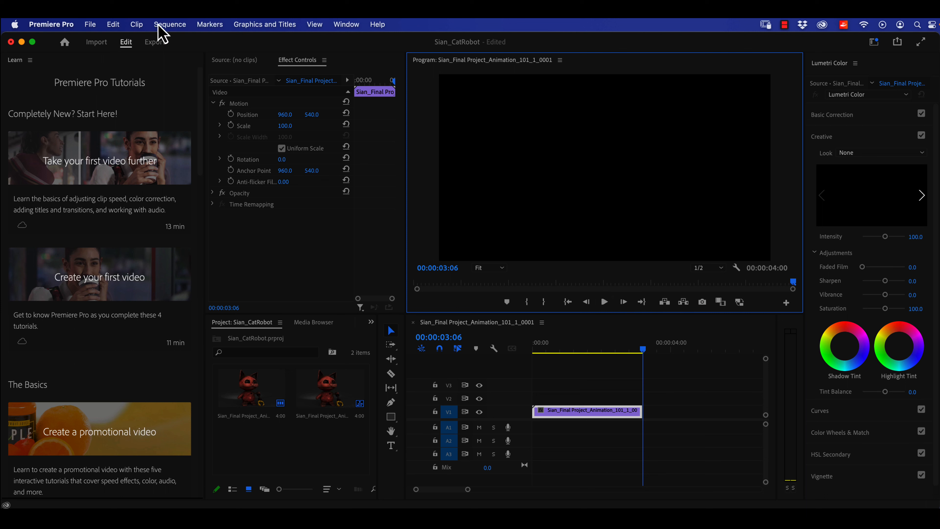
# Step: Start a media import and browse from the SHOTCAM folder to the Maya project's sound folder and its scifi-loading-bars subfolder
pyautogui.rightClick(349, 431)
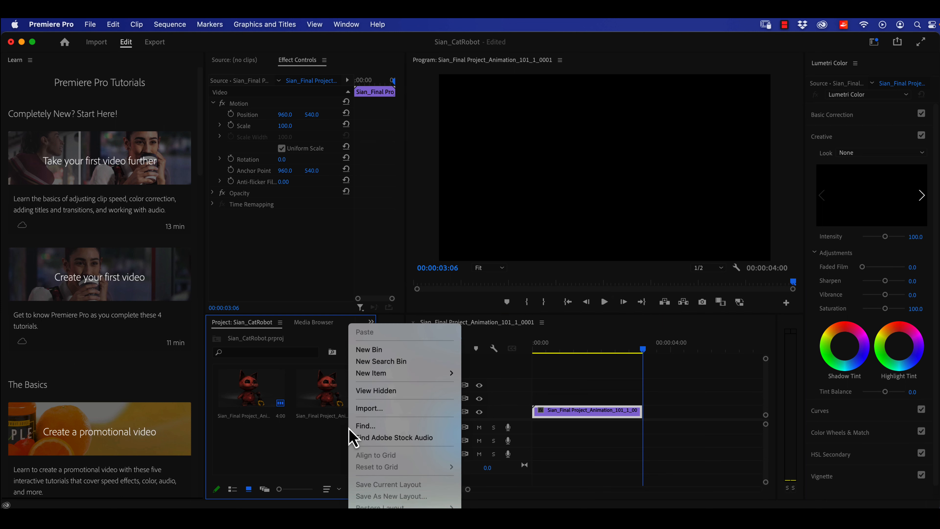
pyautogui.click(370, 408)
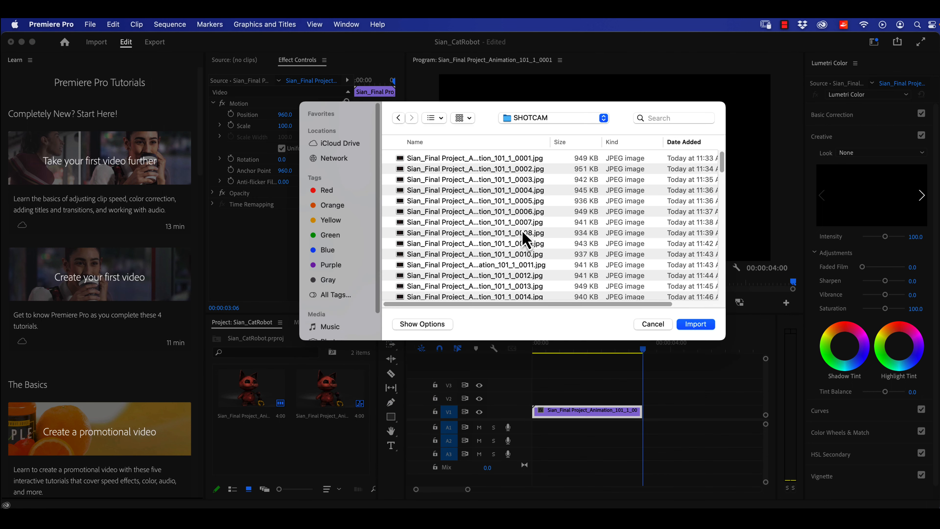
pyautogui.click(543, 124)
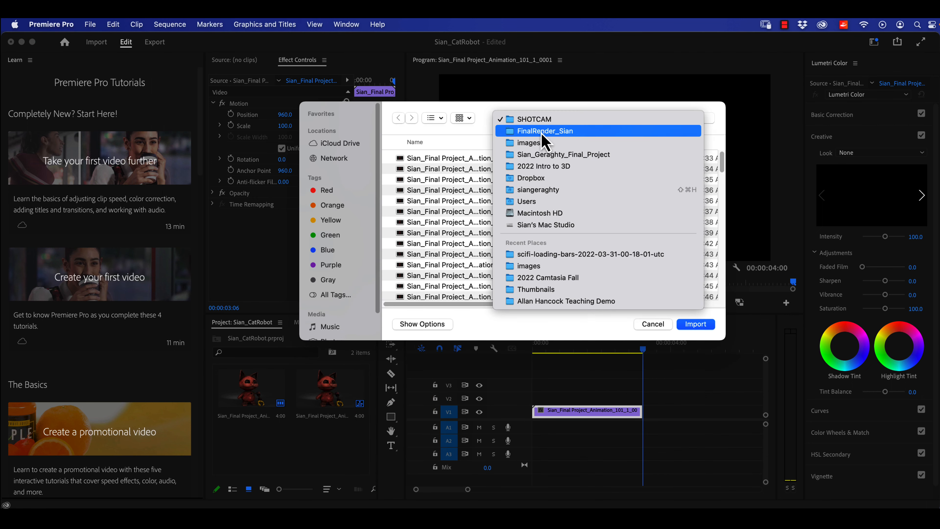
pyautogui.click(544, 145)
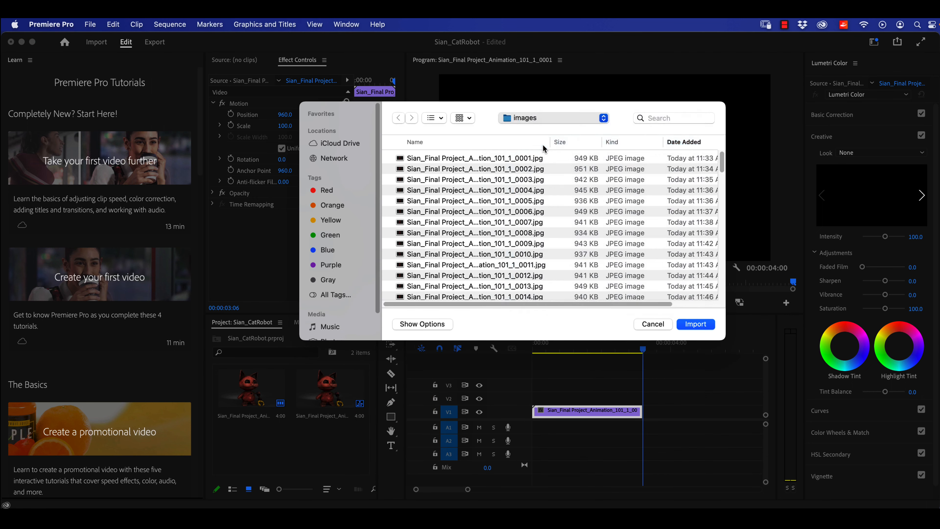
pyautogui.click(573, 122)
pyautogui.click(571, 132)
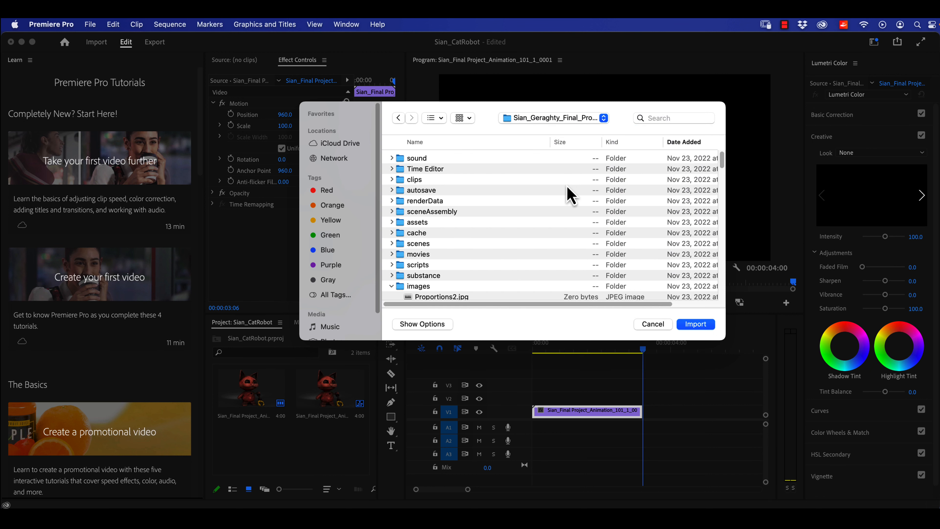
pyautogui.doubleClick(427, 159)
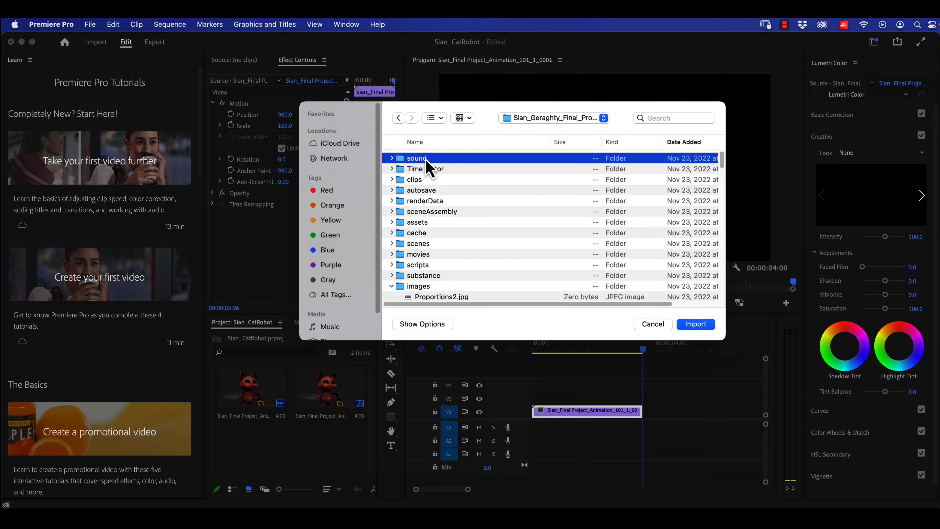
pyautogui.doubleClick(426, 159)
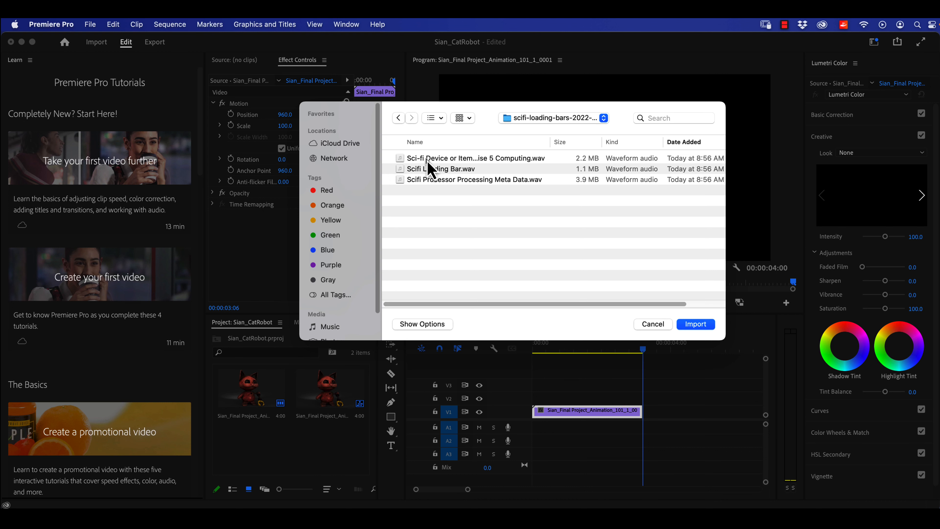
# Step: Import the audio file Scifi Processor Processing Meta Data.wav into the project
pyautogui.click(431, 163)
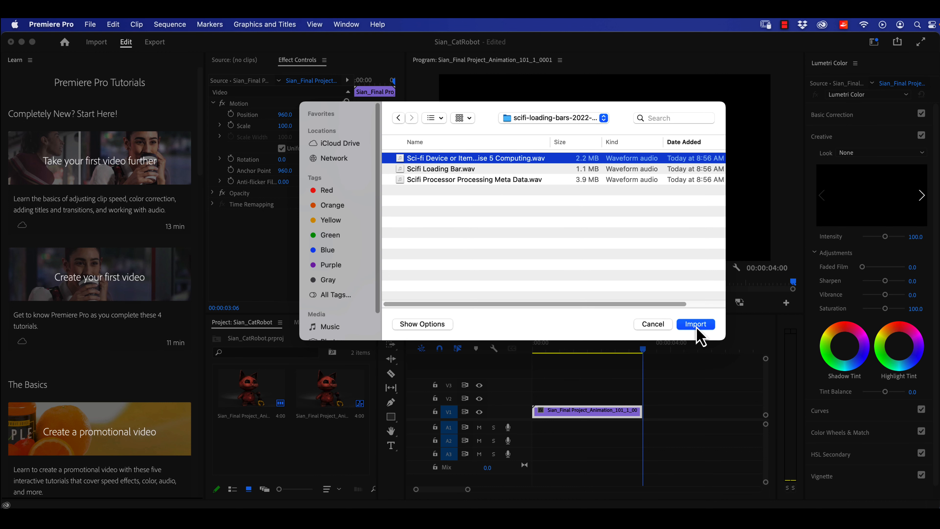
pyautogui.click(539, 180)
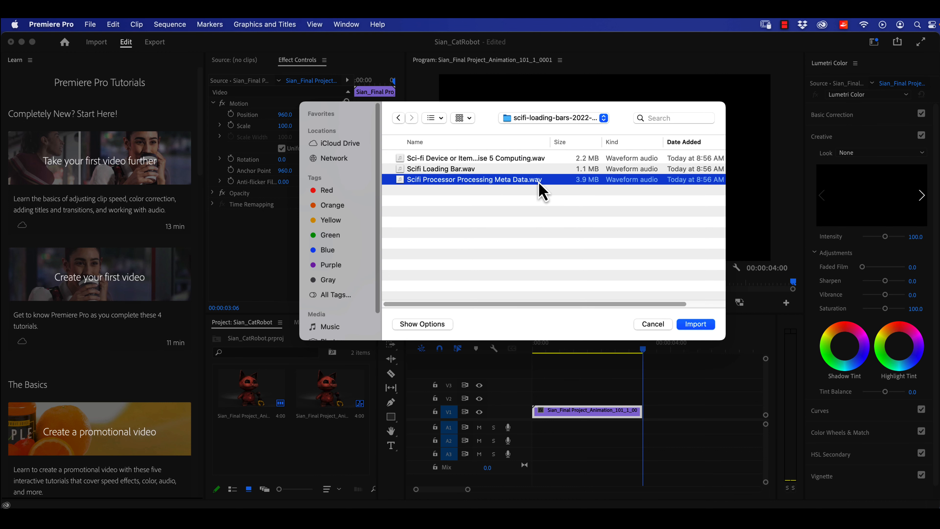
pyautogui.click(695, 326)
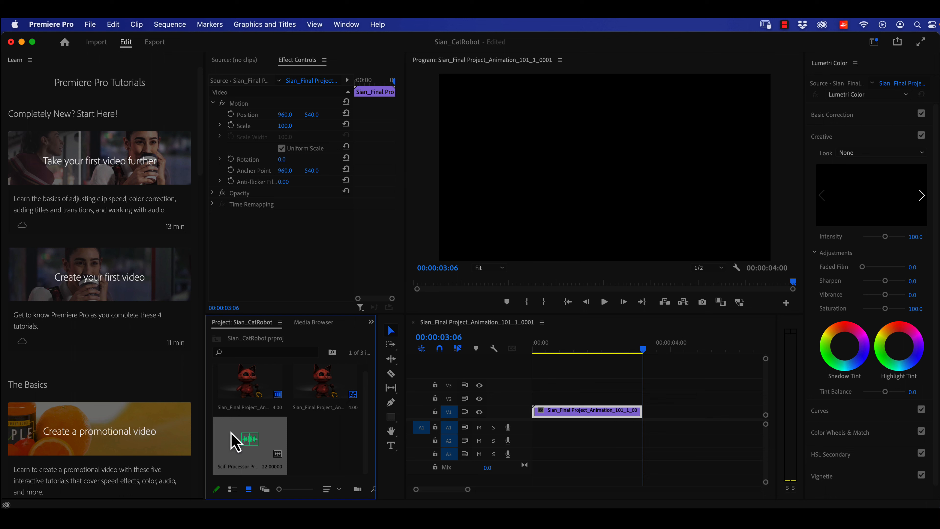
# Step: Place the Scifi Processor sound on track A1, trimmed to the end of the animation clip, and play the sequence from the start
pyautogui.moveTo(230, 433); pyautogui.dragTo(541, 430)
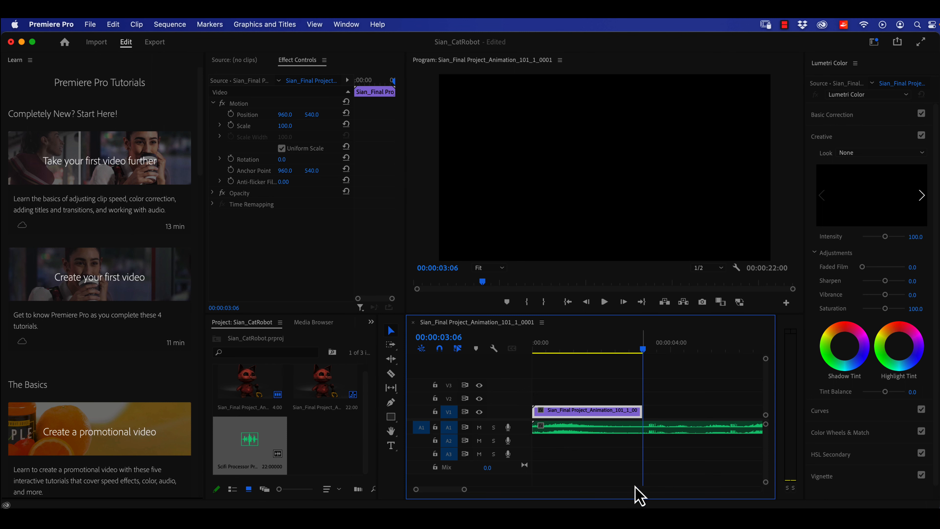
pyautogui.moveTo(464, 489); pyautogui.dragTo(507, 489)
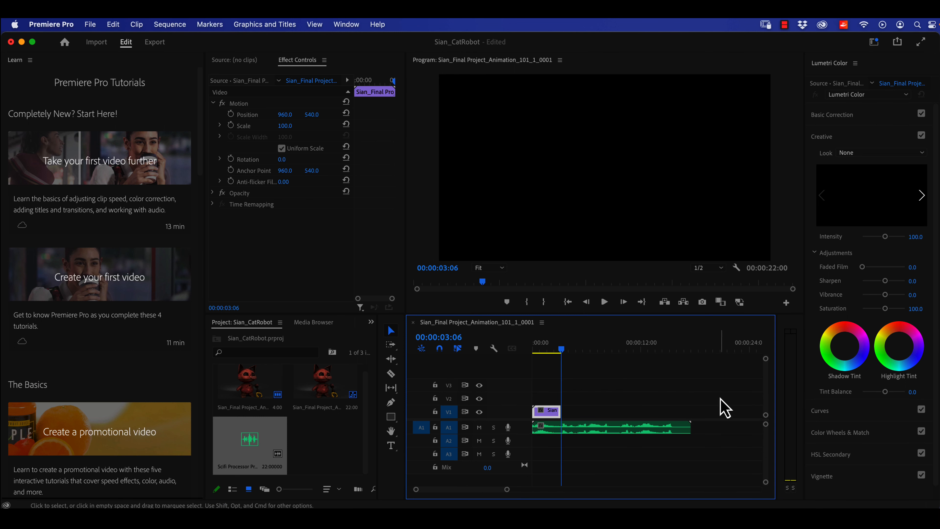
pyautogui.moveTo(687, 428); pyautogui.dragTo(551, 422)
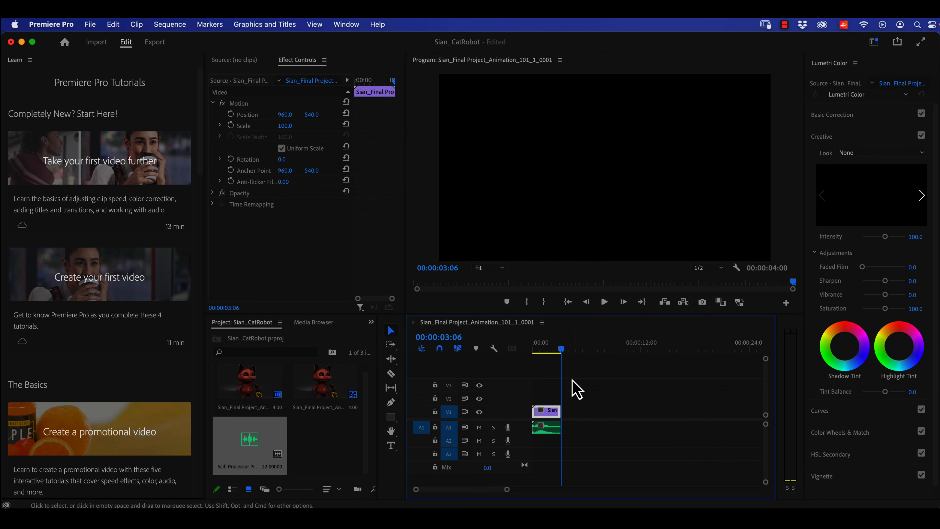
pyautogui.moveTo(561, 351); pyautogui.dragTo(529, 355)
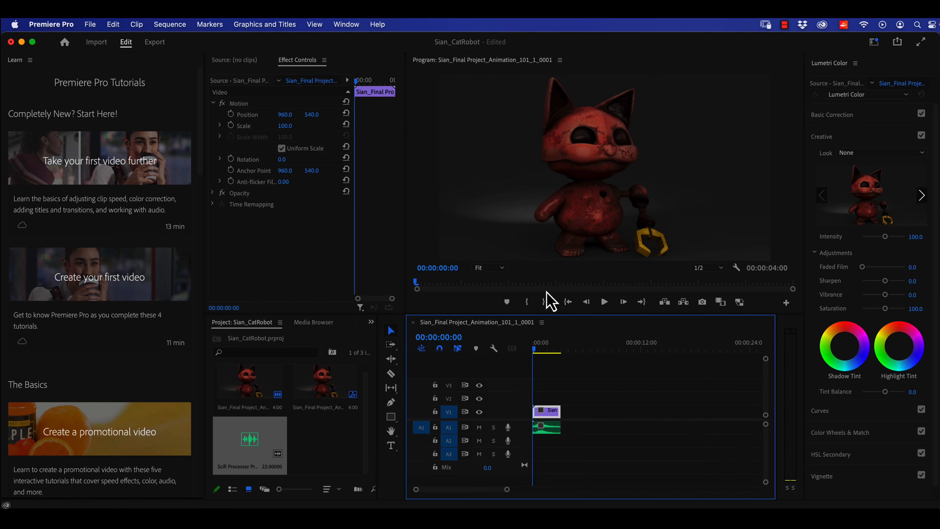
pyautogui.click(603, 302)
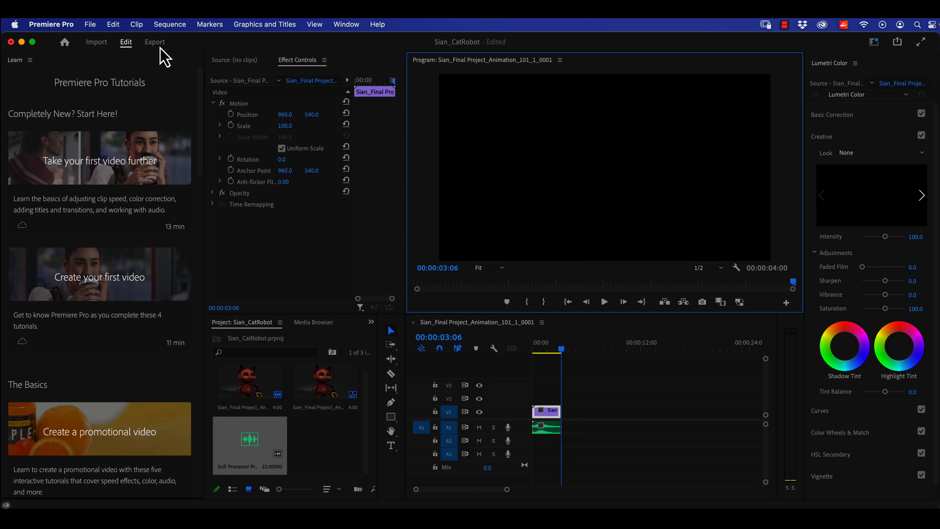
# Step: Start a media export of the sequence and set its save location to the Maya final project folder as an MP4
pyautogui.click(90, 25)
pyautogui.moveTo(163, 330)
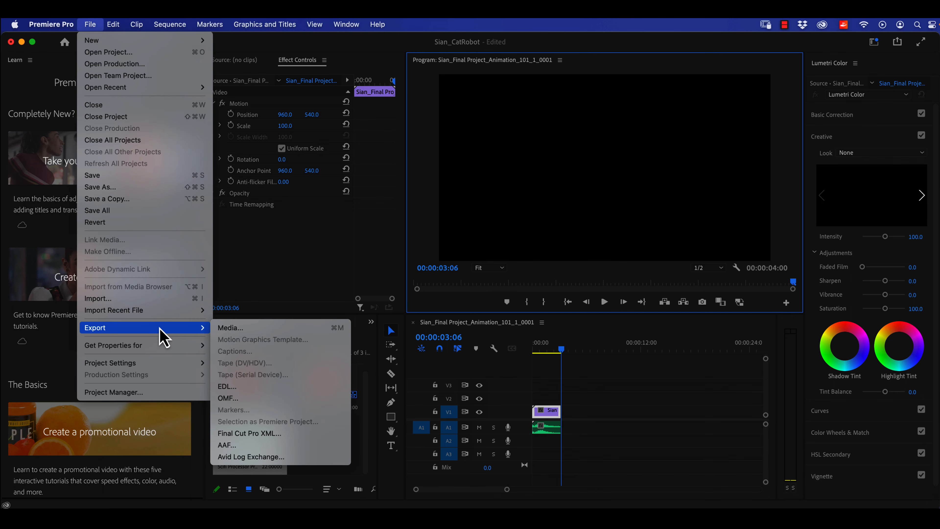
pyautogui.click(238, 329)
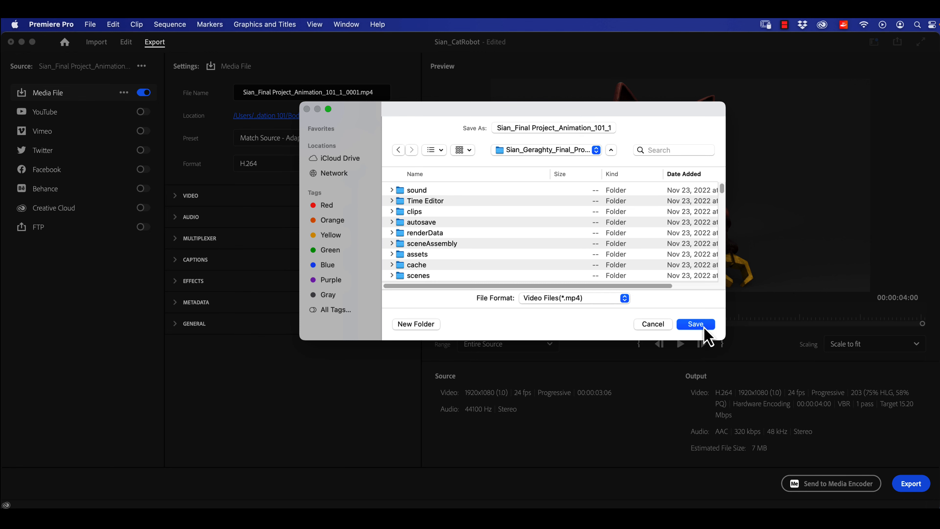
pyautogui.click(696, 325)
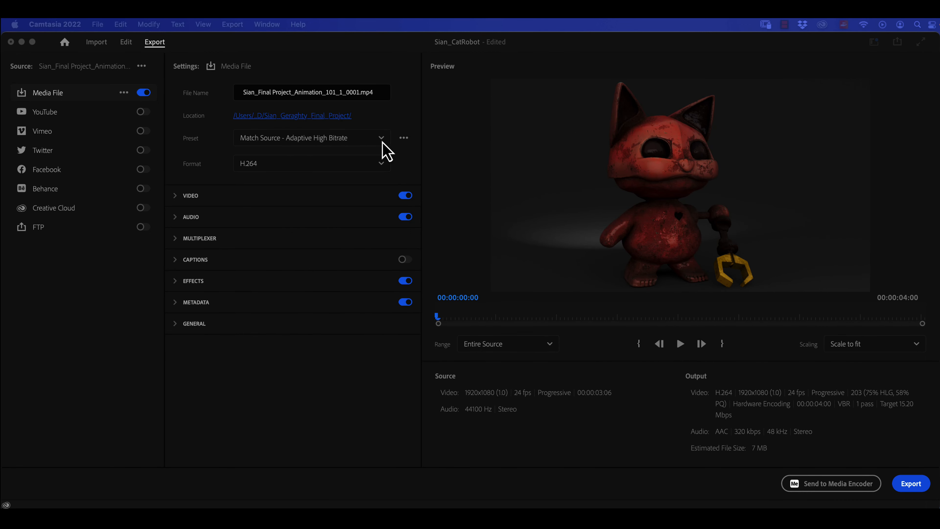
# Step: Keep the export format at H.264 with the Match Source - Adaptive High Bitrate preset and export the video
pyautogui.click(385, 150)
pyautogui.click(381, 163)
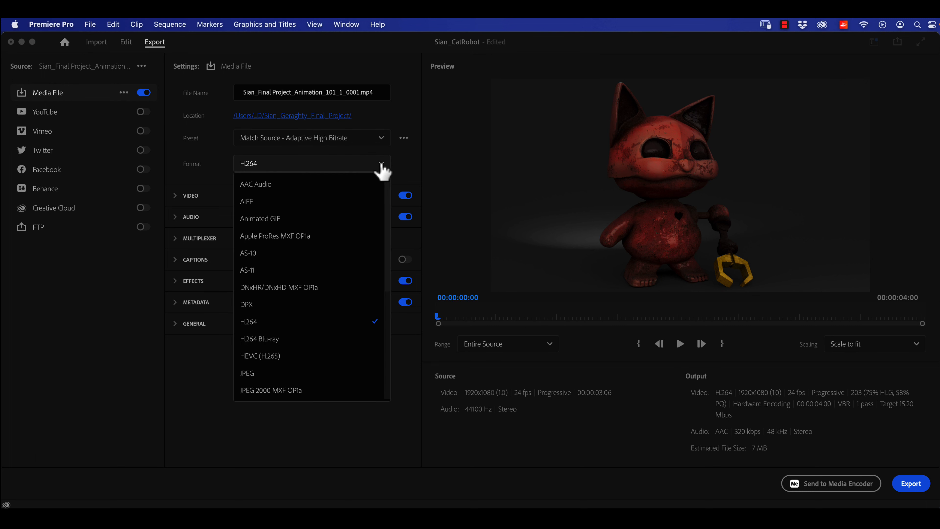
pyautogui.click(361, 326)
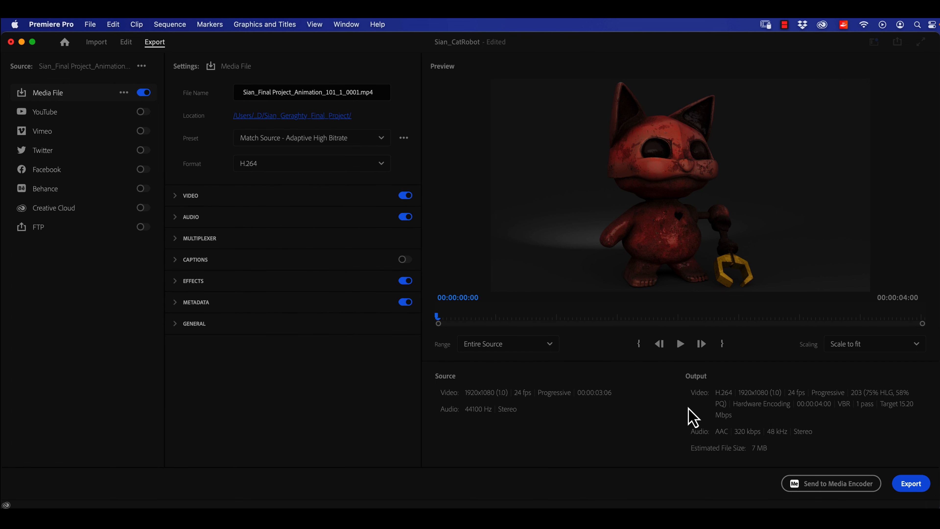
pyautogui.click(911, 483)
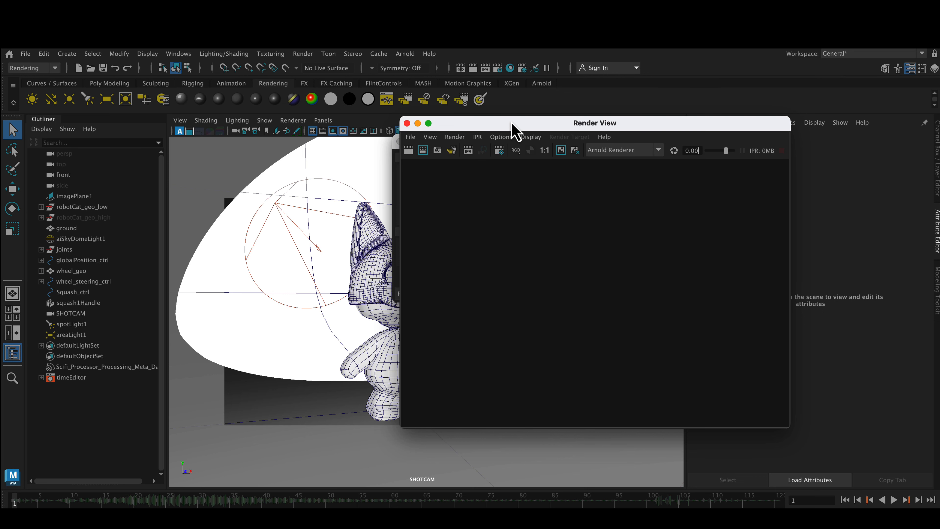
# Step: Switch to Maya and look in the Render View for the commands that save a rendered image
pyautogui.moveTo(512, 125); pyautogui.dragTo(573, 176)
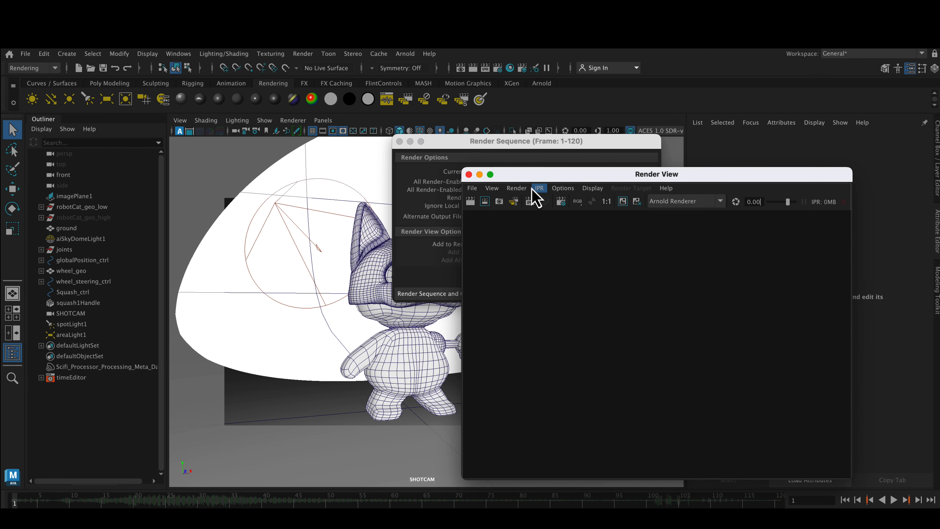
pyautogui.click(472, 190)
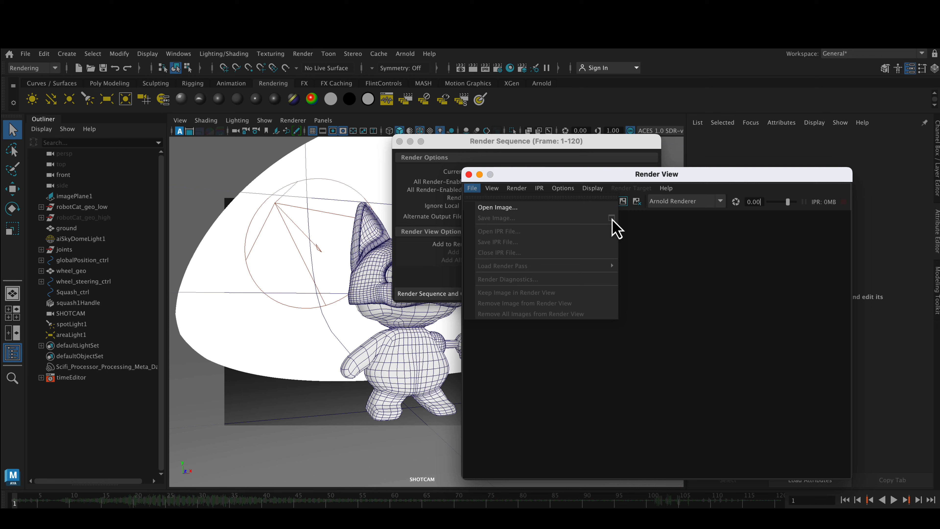
pyautogui.click(709, 277)
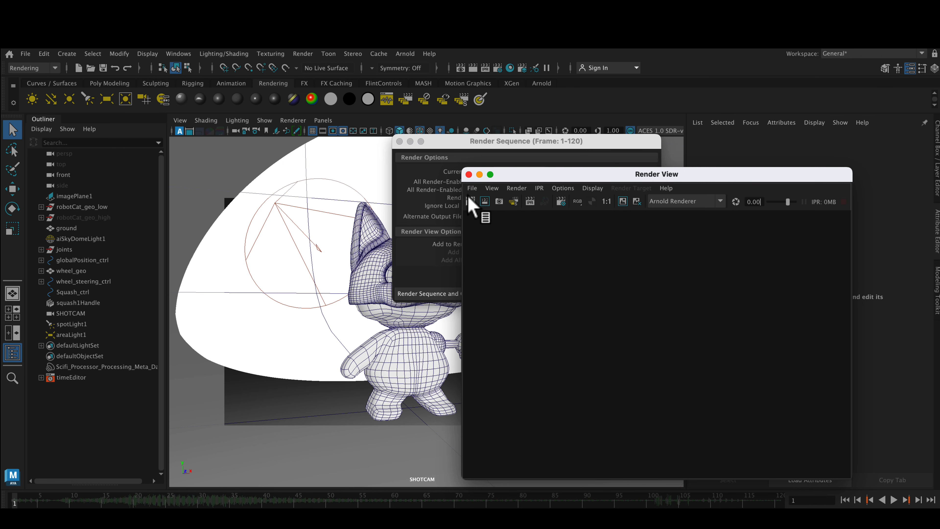
pyautogui.click(485, 201)
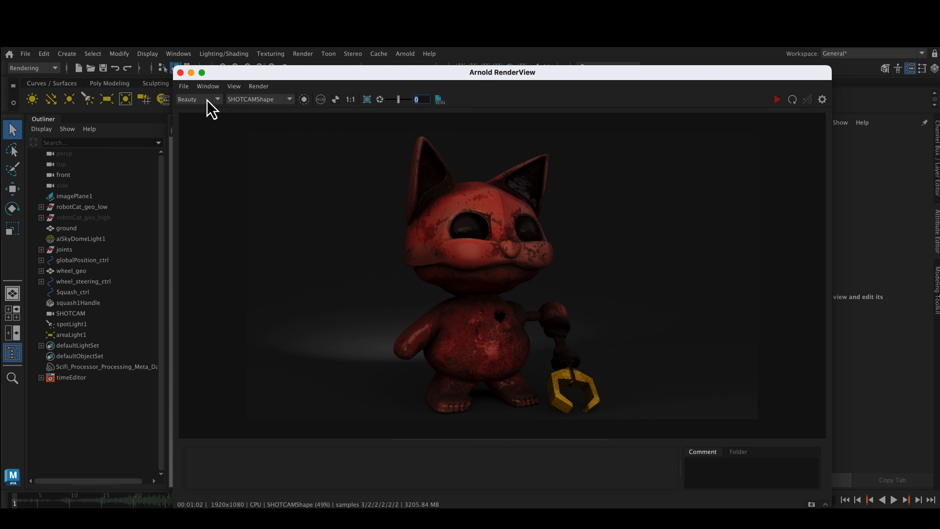
# Step: Start saving the robot cat render from the Arnold RenderView as a still image in the project's images folder
pyautogui.click(184, 86)
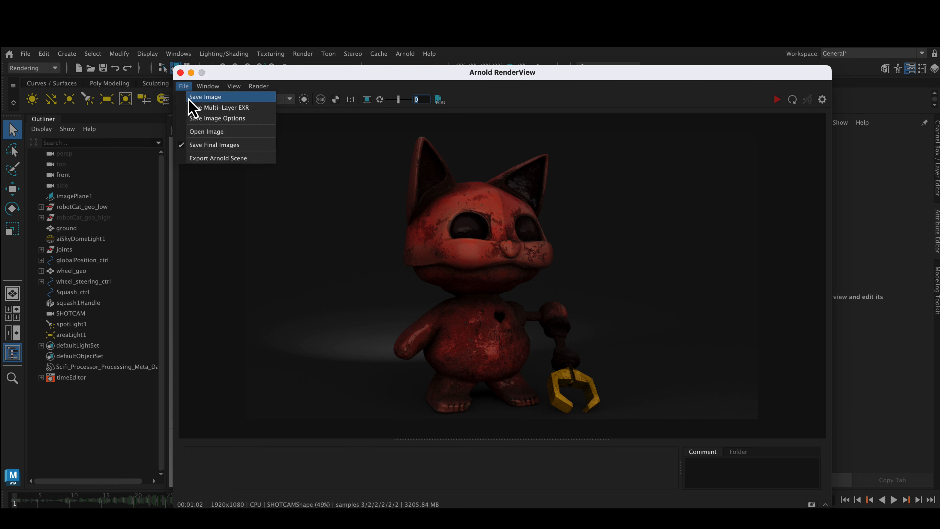
pyautogui.click(198, 145)
pyautogui.click(185, 87)
pyautogui.click(264, 97)
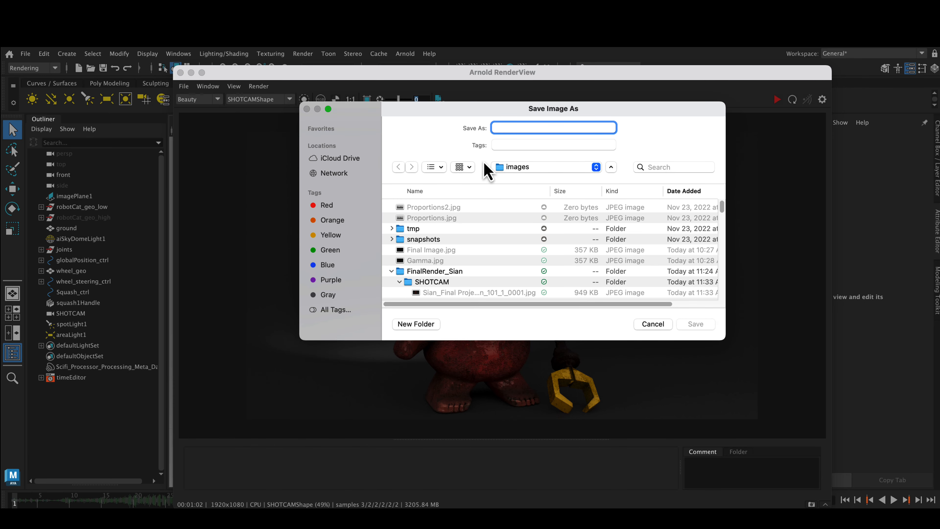